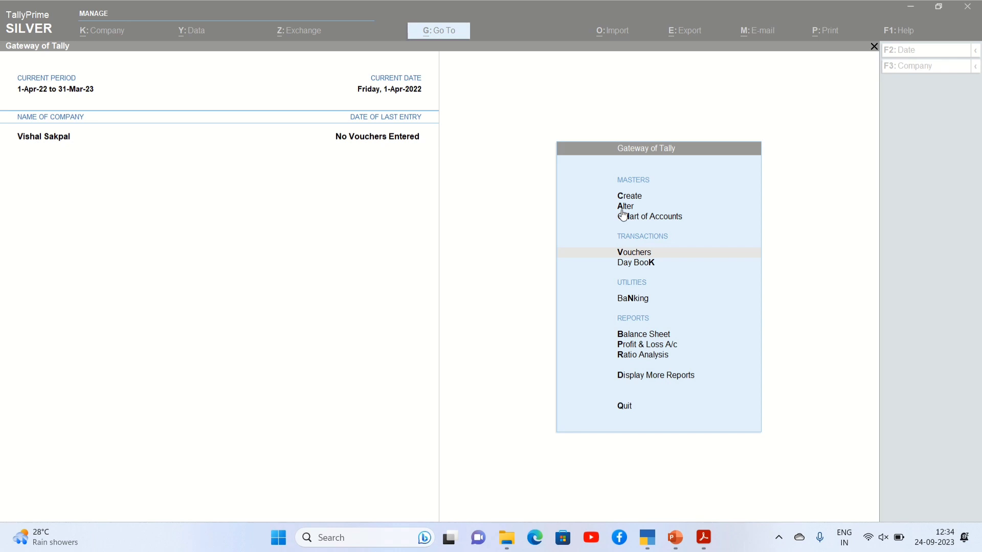
pyautogui.click(582, 253)
pyautogui.click(581, 252)
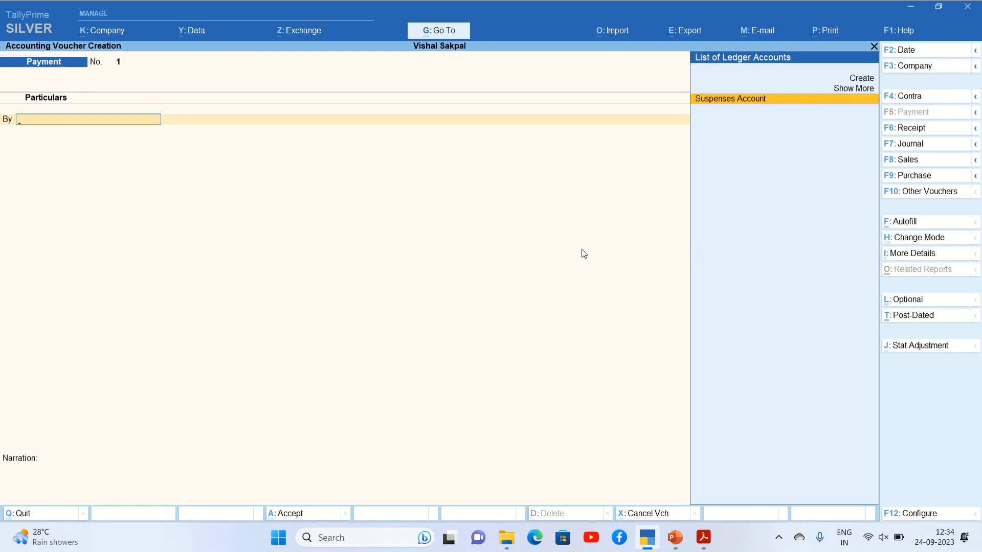
pyautogui.press('Escape')
pyautogui.click(583, 252)
pyautogui.press('Escape')
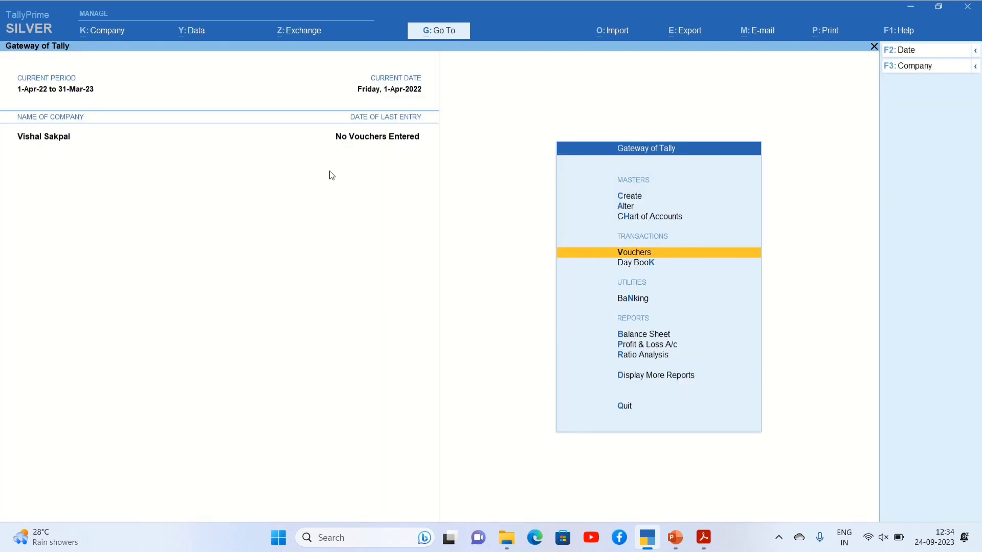
# Review the company management options, from Create, Alter and Change through Select and Shut.
pyautogui.hotkey('alt', 'k')
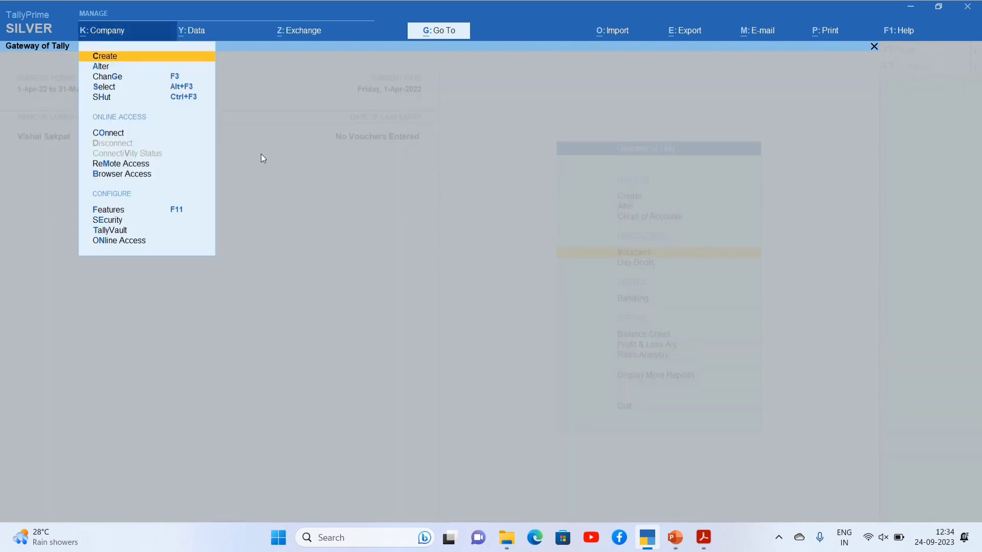
pyautogui.press('Down')
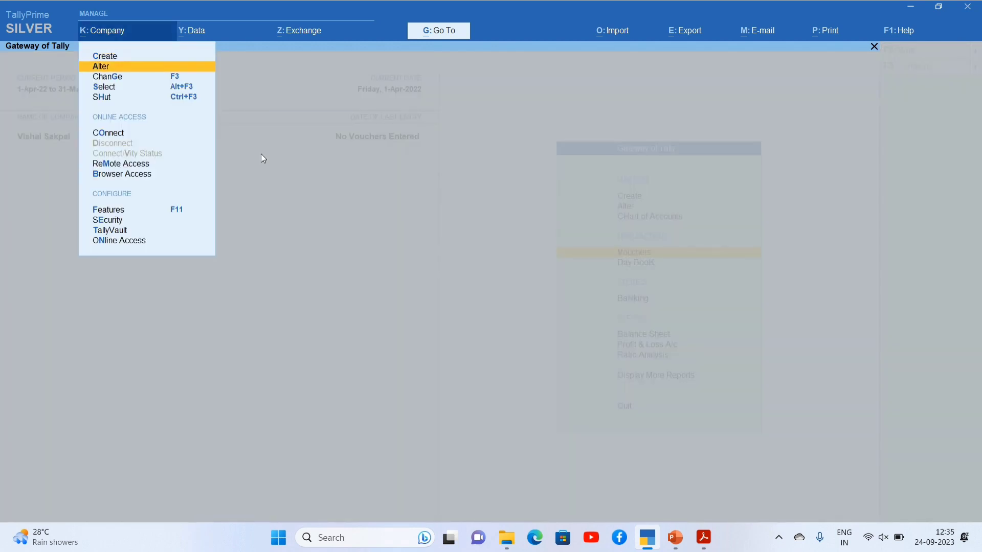
pyautogui.press('Down')
pyautogui.press('Down')
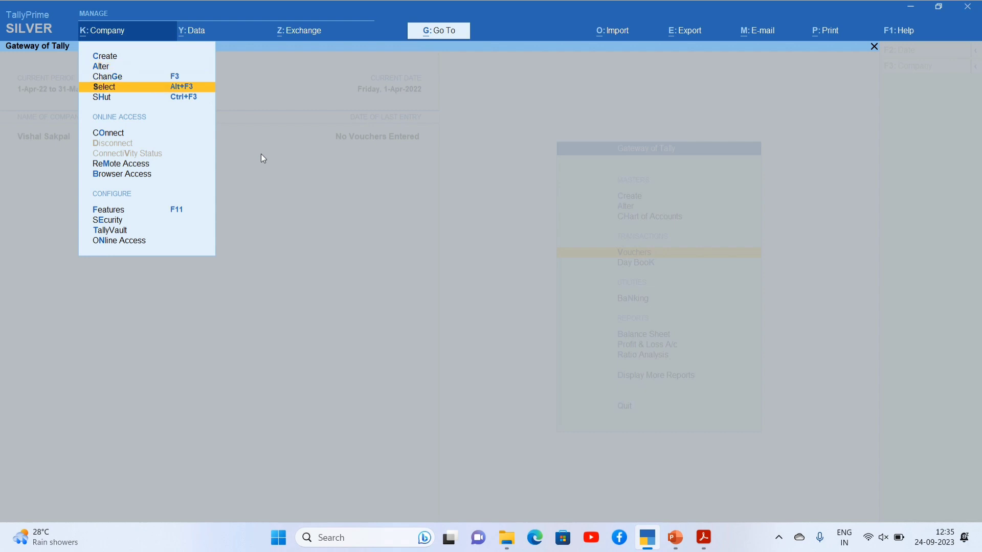
pyautogui.press('Down')
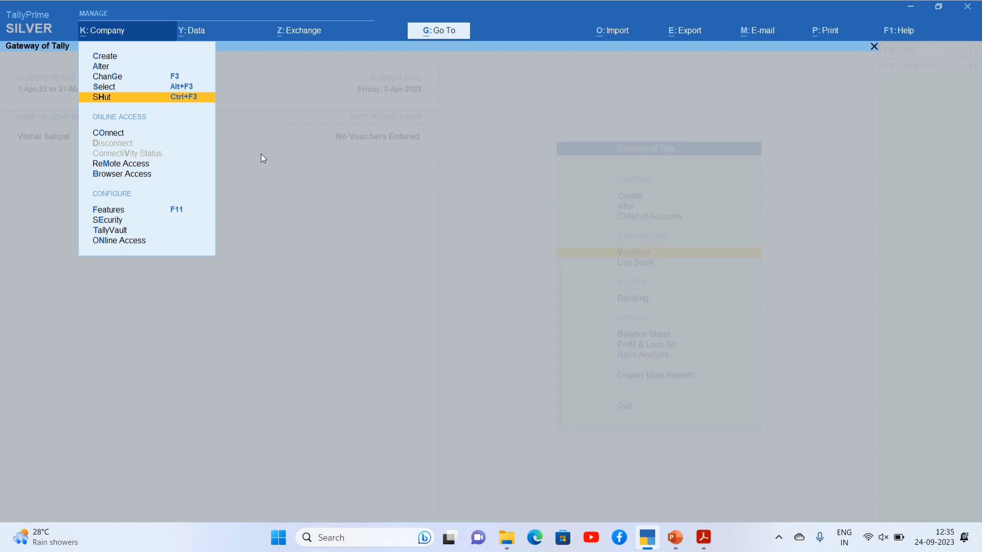
pyautogui.press('Up')
pyautogui.press('Up')
pyautogui.press('Up')
pyautogui.press('Up')
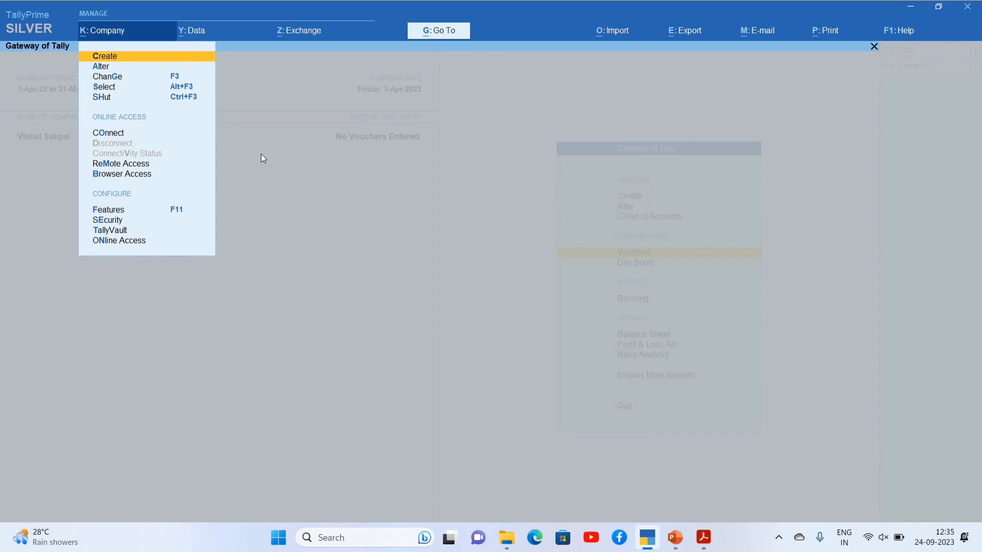
# Open the company selection list and choose Select from Drive to list the available drives.
pyautogui.press('Down')
pyautogui.press('Down')
pyautogui.press('Down')
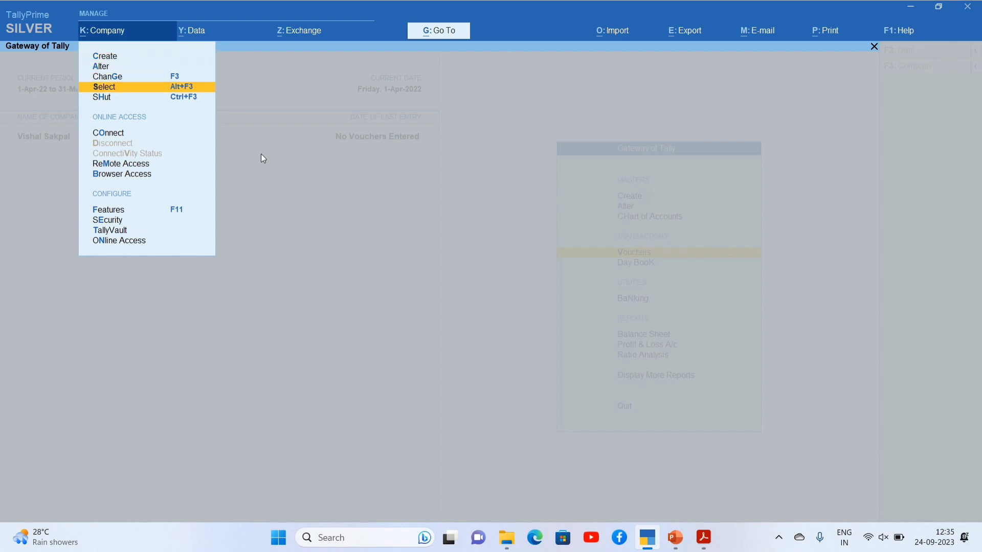
pyautogui.press('Return')
pyautogui.press('Up')
pyautogui.press('Up')
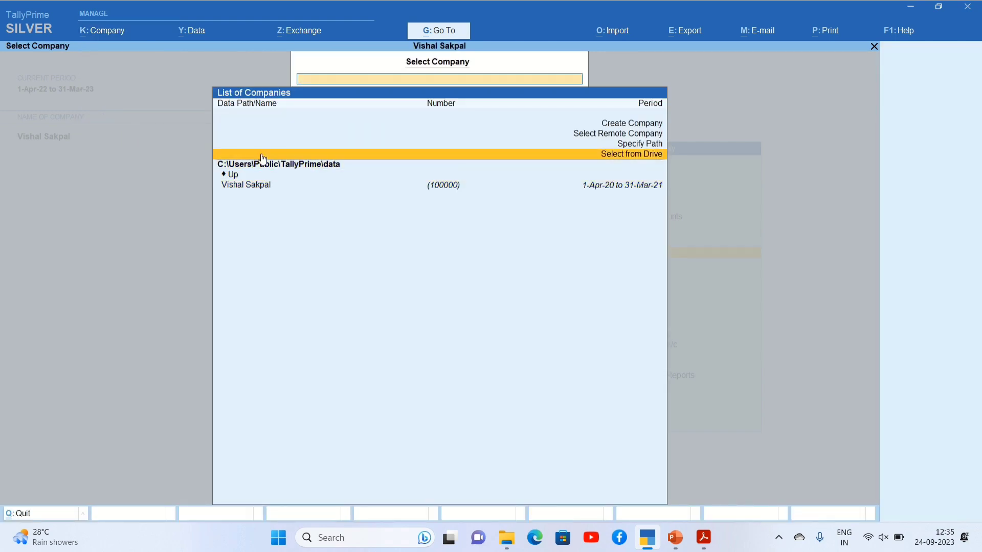
pyautogui.press('Up')
pyautogui.press('Up')
pyautogui.press('Up')
pyautogui.press('Down')
pyautogui.press('Down')
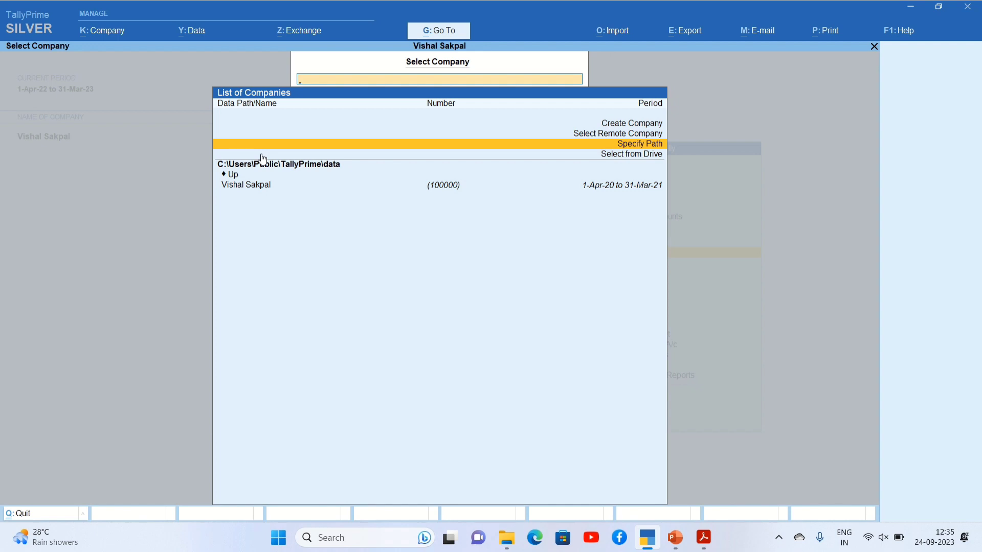
pyautogui.press('Down')
pyautogui.press('Return')
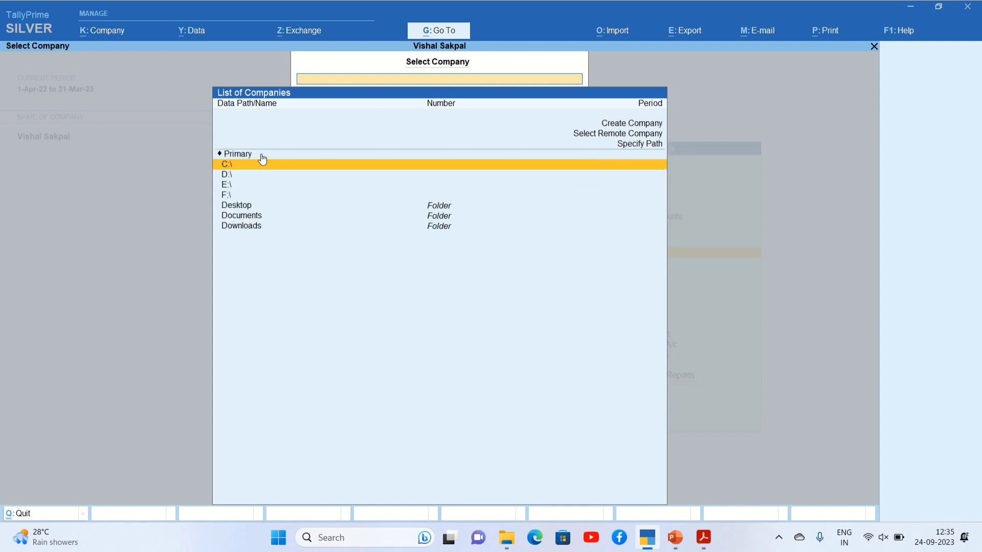
# Browse the D:\ drive for company data and return to the drive list.
pyautogui.press('Down')
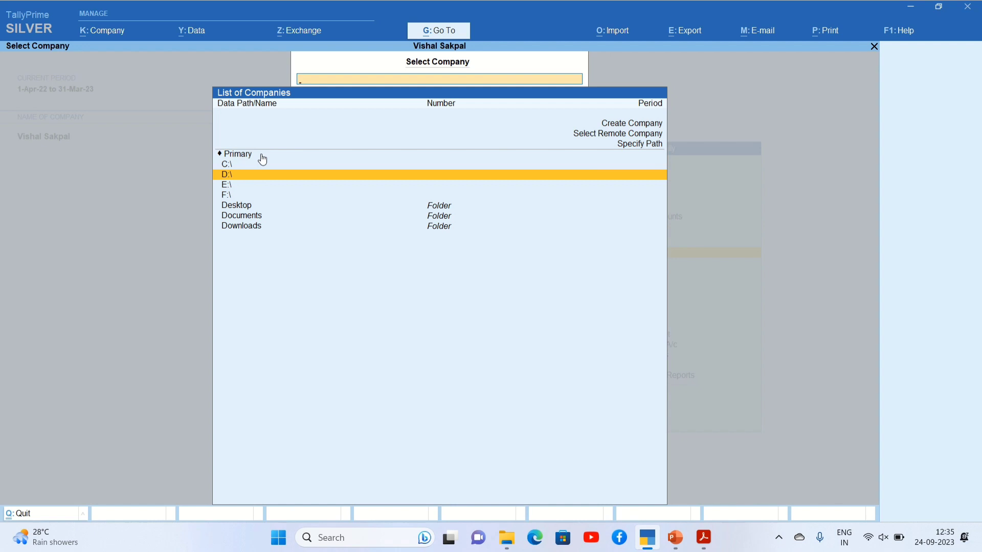
pyautogui.press('Return')
pyautogui.press('Down')
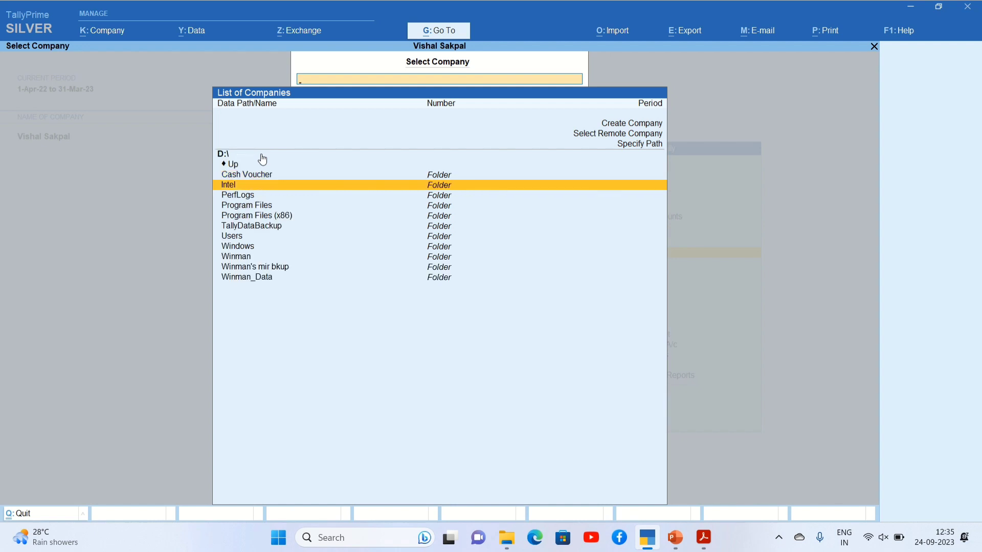
pyautogui.press('Up')
pyautogui.press('Down')
pyautogui.press('BackSpace')
pyautogui.press('Down')
pyautogui.press('Down')
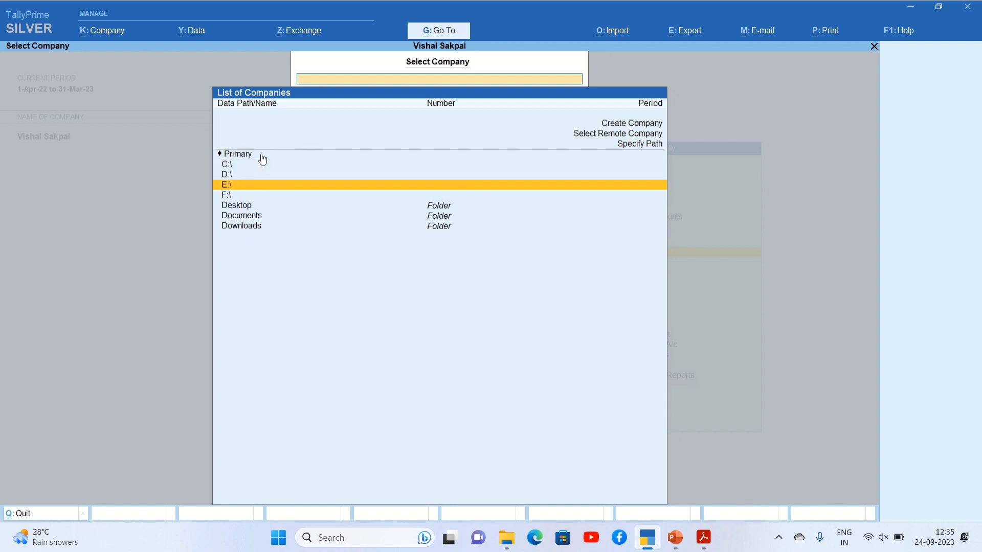
# Browse the F:\ drive for company data and leave company selection without loading a company.
pyautogui.press('Down')
pyautogui.press('Return')
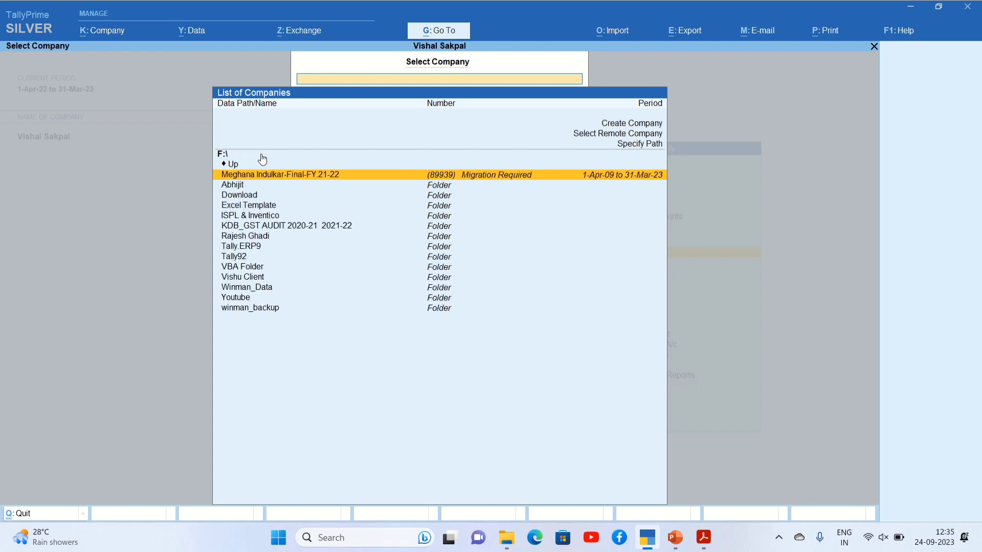
pyautogui.press('Down')
pyautogui.press('Down')
pyautogui.press('Down')
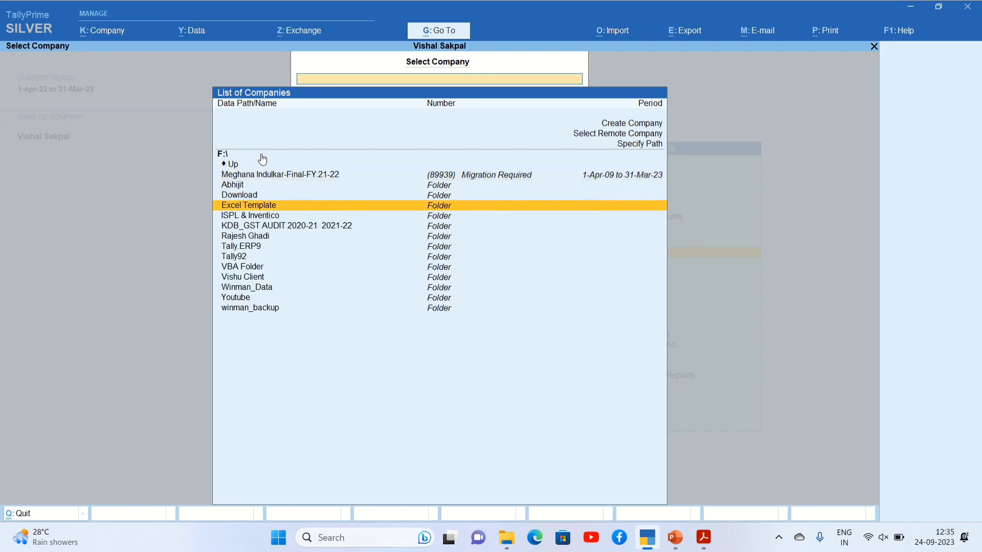
pyautogui.press('Up')
pyautogui.press('Up')
pyautogui.press('Up')
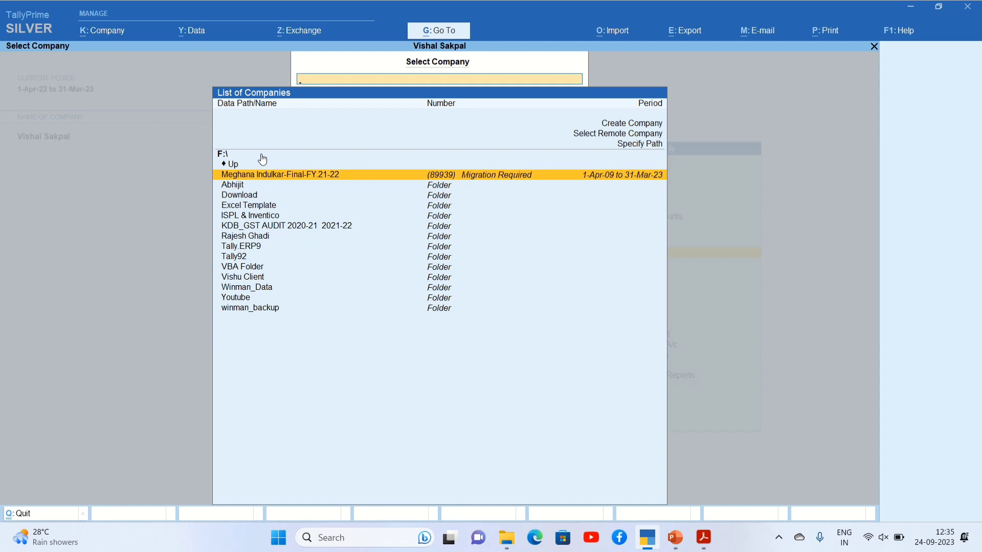
pyautogui.press('Escape')
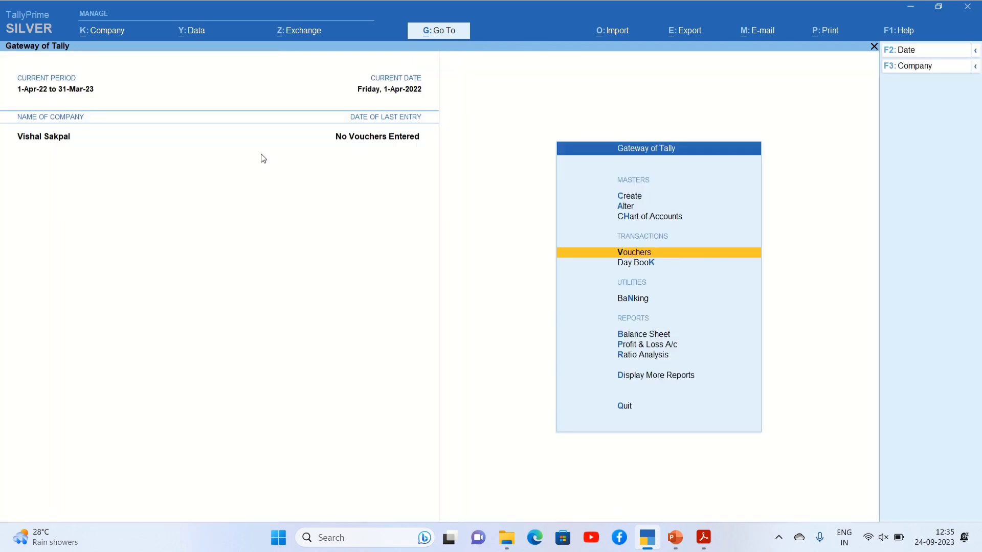
# Start creating a company named Dummy Company, keeping the default mailing name and country India and leaving the address and contact fields blank.
pyautogui.click(92, 40)
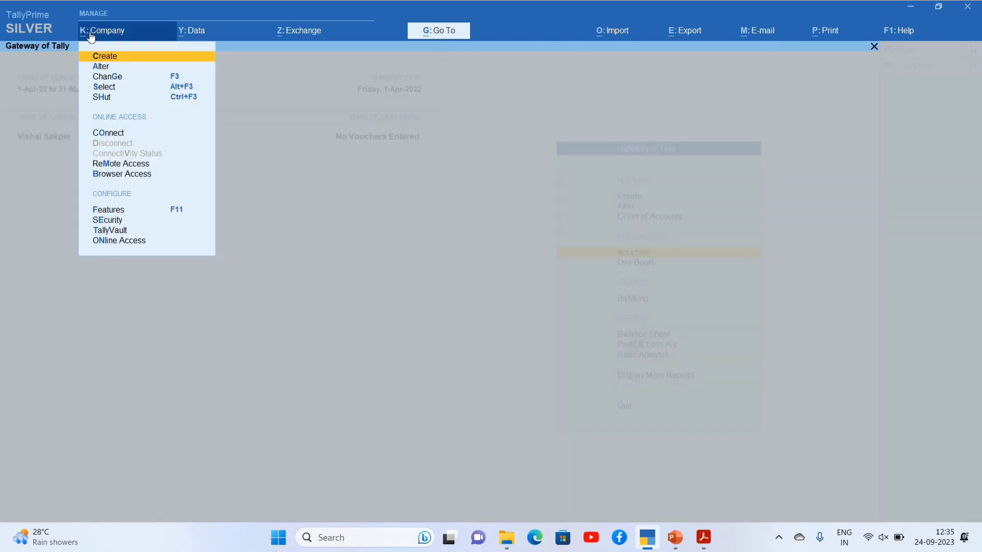
pyautogui.press('Return')
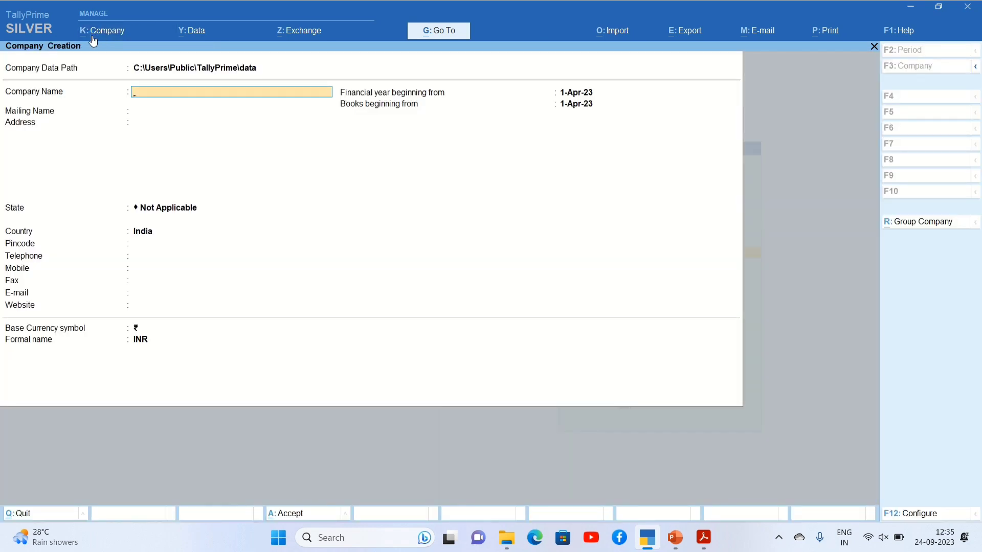
pyautogui.write('Dummy Company')
pyautogui.press('Return')
pyautogui.press('Return')
pyautogui.press('Return')
pyautogui.press('Return')
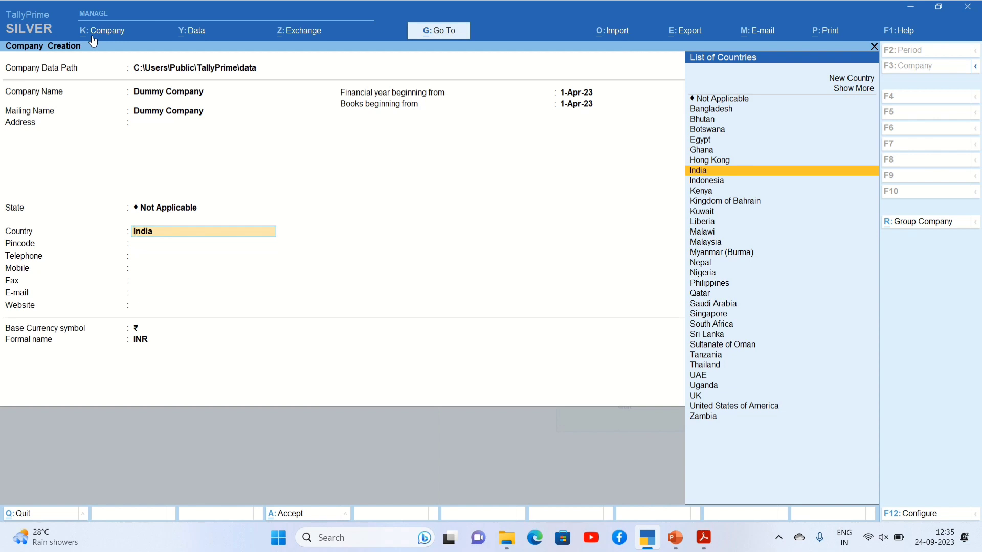
pyautogui.press('Return')
pyautogui.press('Return')
pyautogui.press('Return')
pyautogui.press('Return')
pyautogui.press('Return')
pyautogui.press('Return')
pyautogui.press('Return')
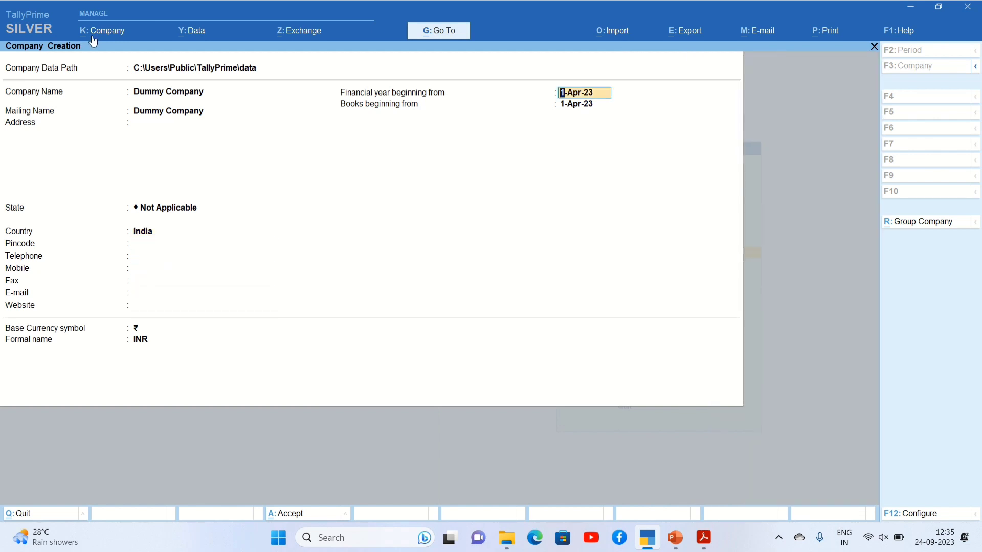
# Set the financial year and books beginning dates to 1-Apr-20, keep the default currency, and create the company.
pyautogui.write('1-4-20')
pyautogui.press('Return')
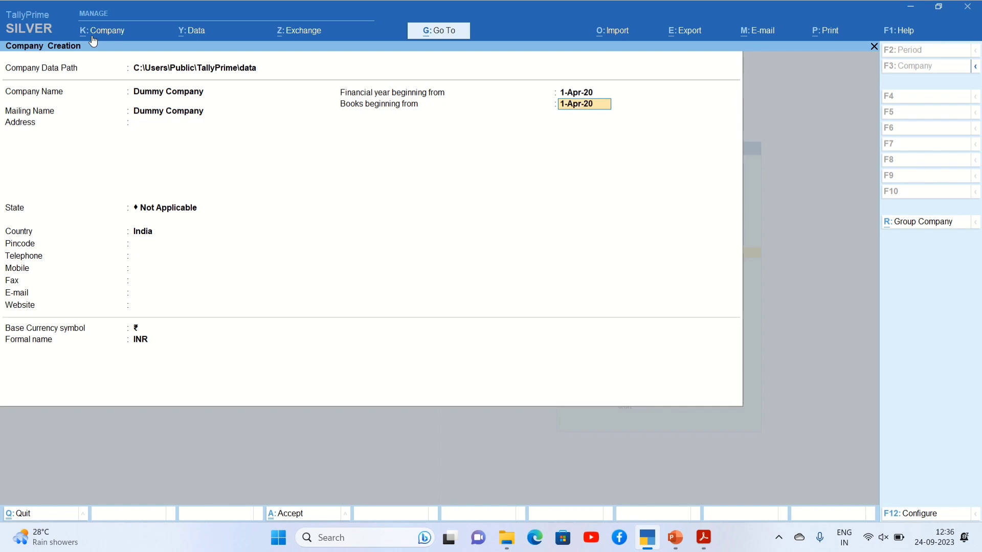
pyautogui.press('Return')
pyautogui.press('Return')
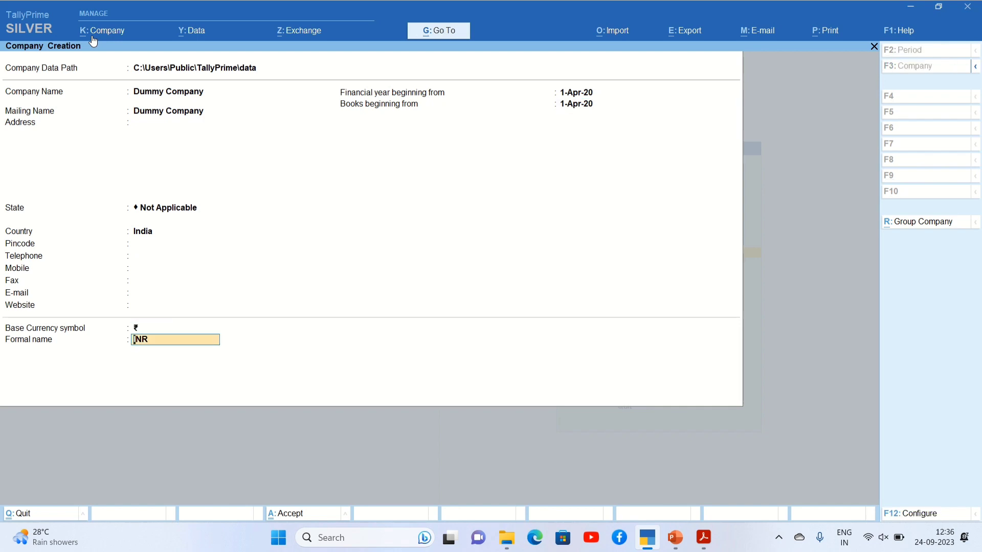
pyautogui.press('Return')
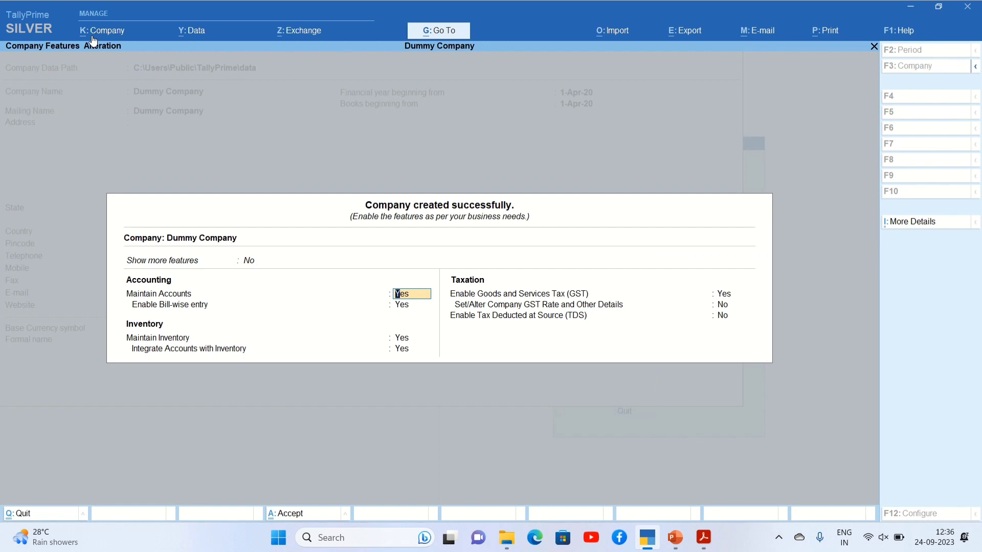
# Set Maintain Inventory and Enable Goods and Services Tax (GST) to No for Dummy Company, keep the other features, and accept.
pyautogui.press('Return')
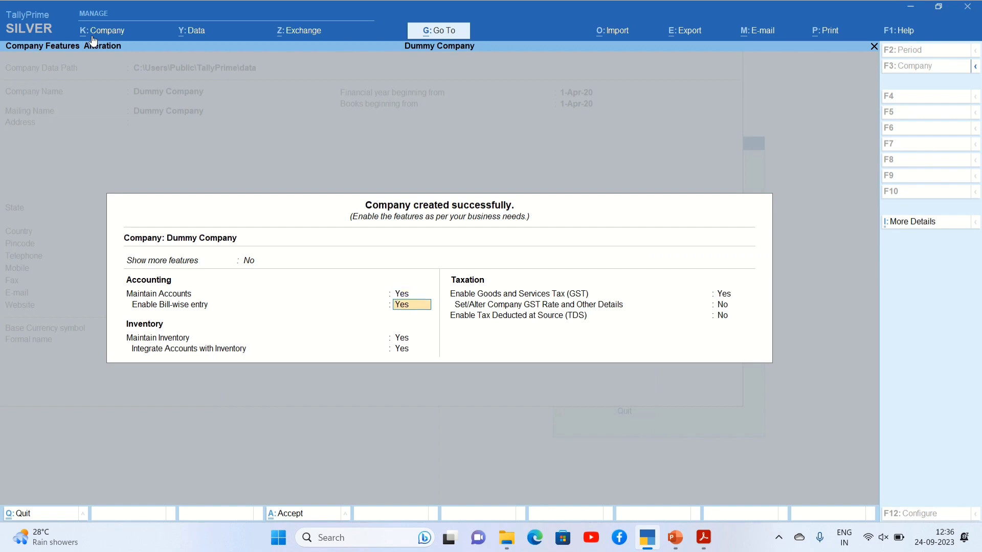
pyautogui.press('Return')
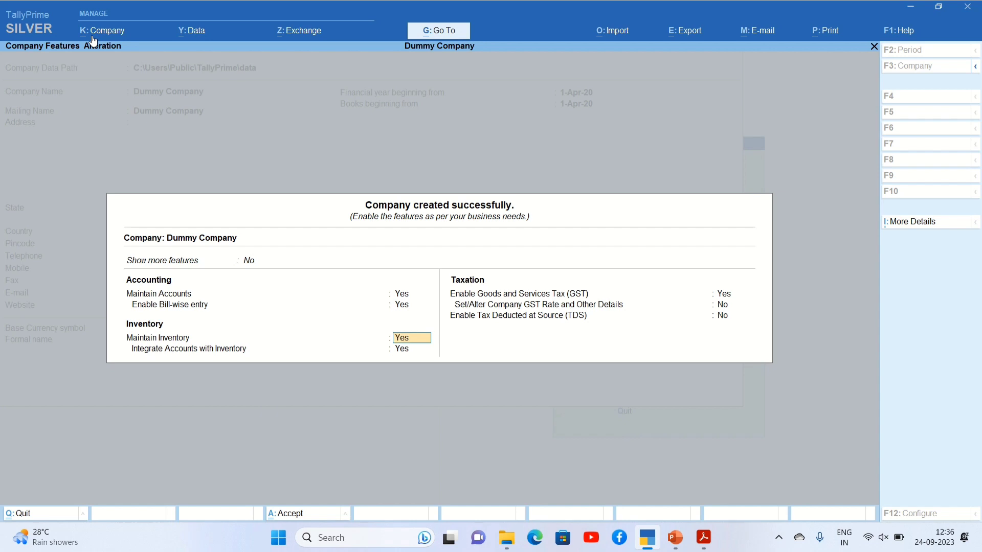
pyautogui.write('n')
pyautogui.press('Return')
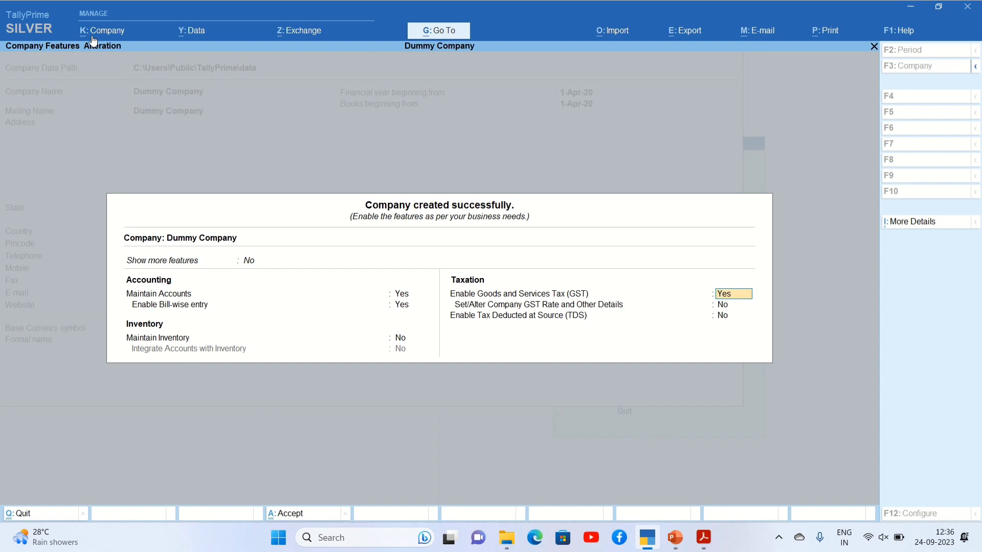
pyautogui.write('n')
pyautogui.press('Return')
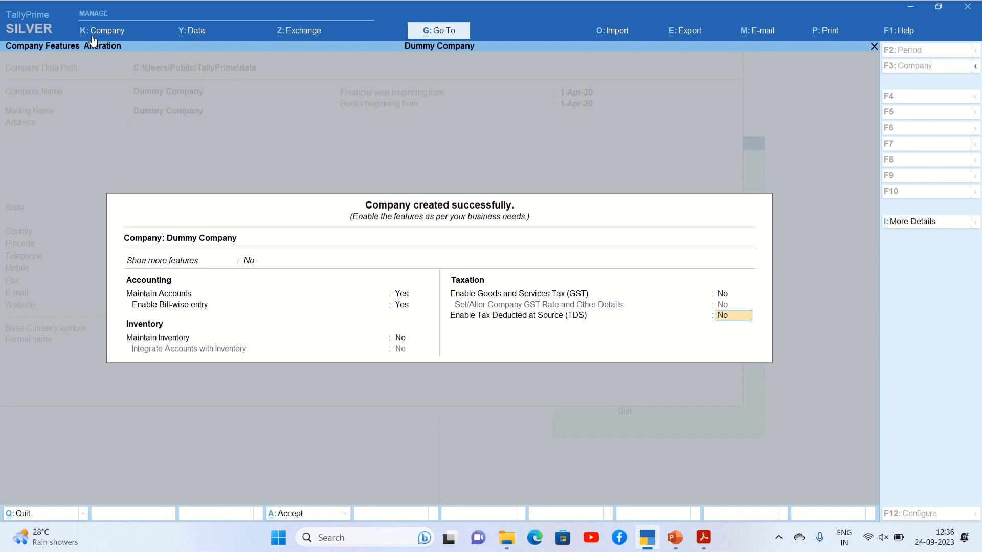
pyautogui.press('Return')
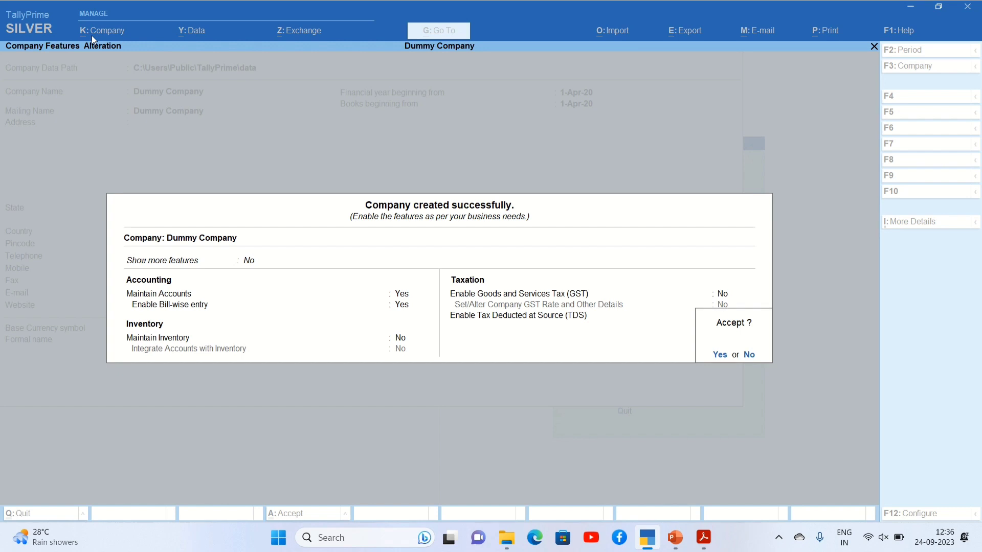
pyautogui.press('Return')
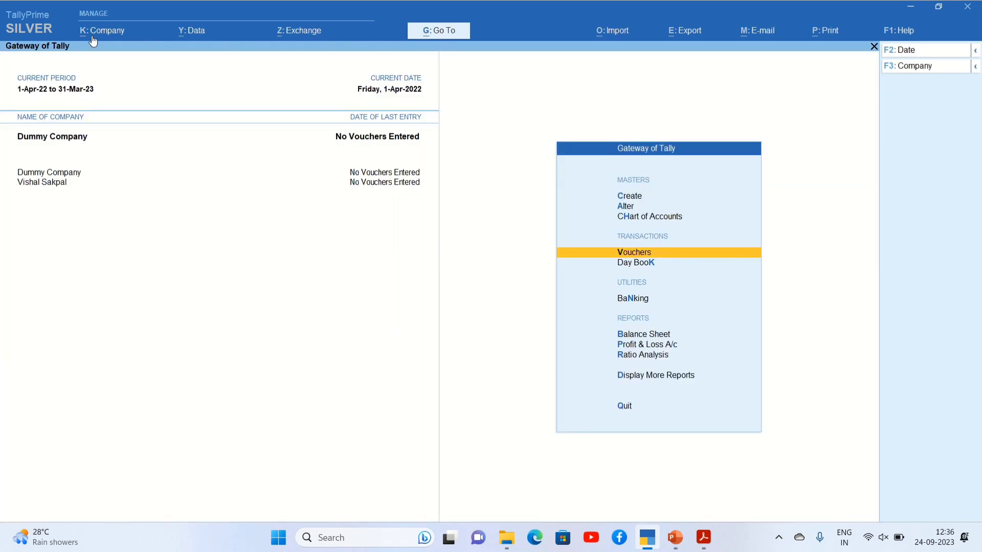
pyautogui.press('Up')
pyautogui.press('Up')
pyautogui.press('Up')
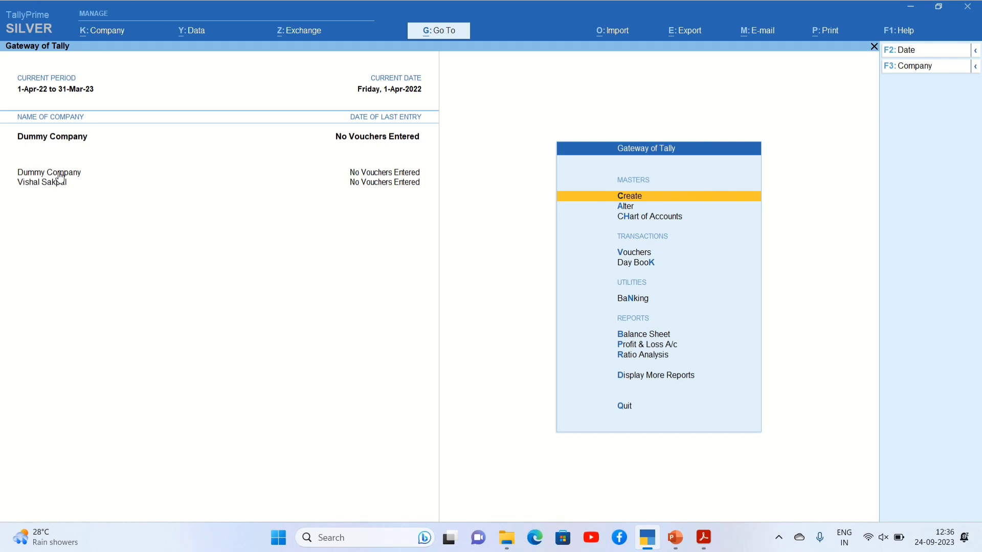
pyautogui.press('Return')
pyautogui.press('Down')
pyautogui.press('Return')
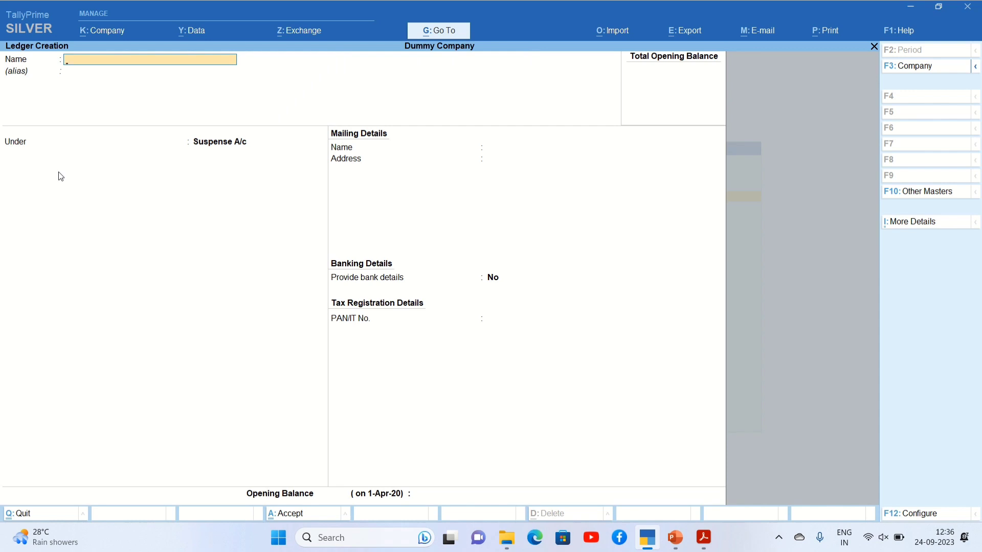
pyautogui.press('Escape')
pyautogui.press('y')
pyautogui.press('Escape')
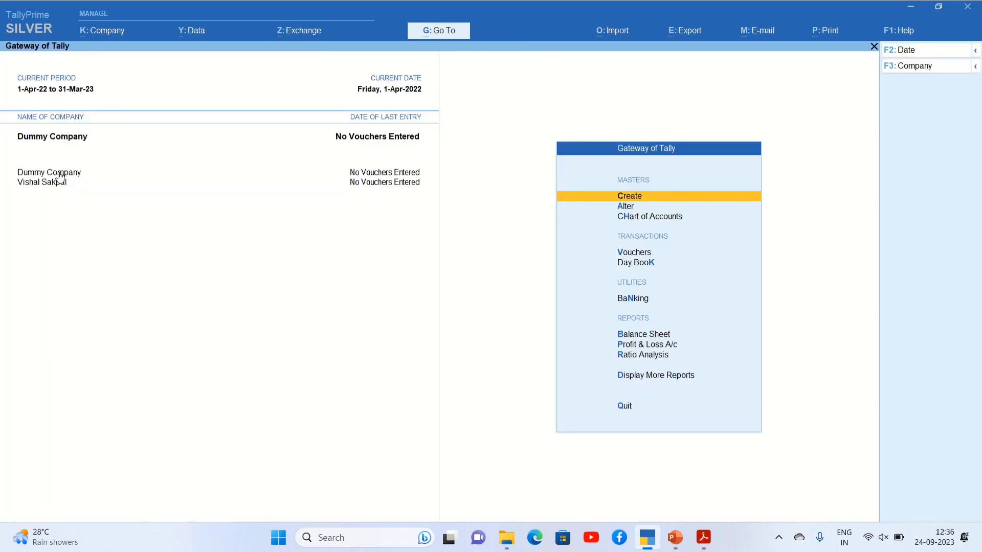
# Open the creation form for a new ledger in Dummy Company.
pyautogui.press('Return')
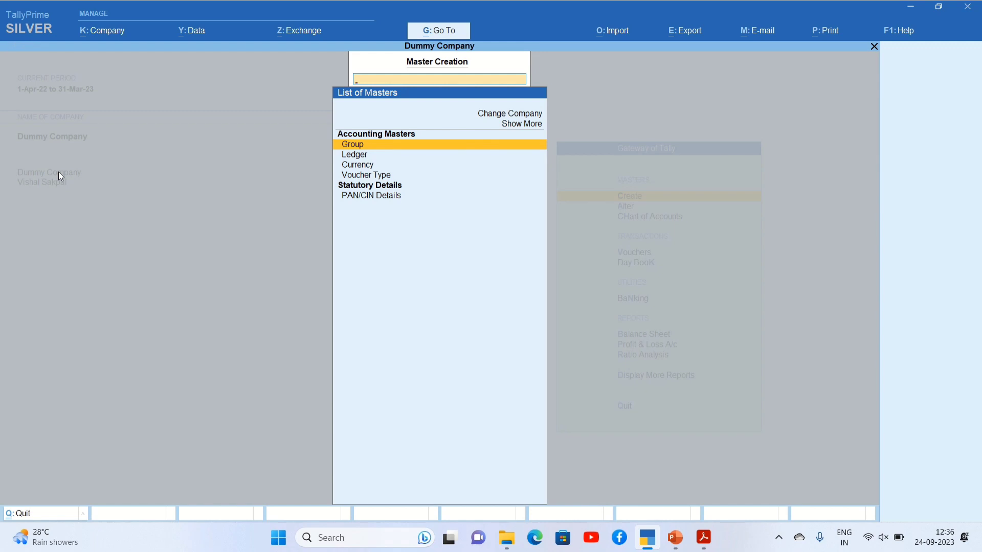
pyautogui.press('Down')
pyautogui.press('Down')
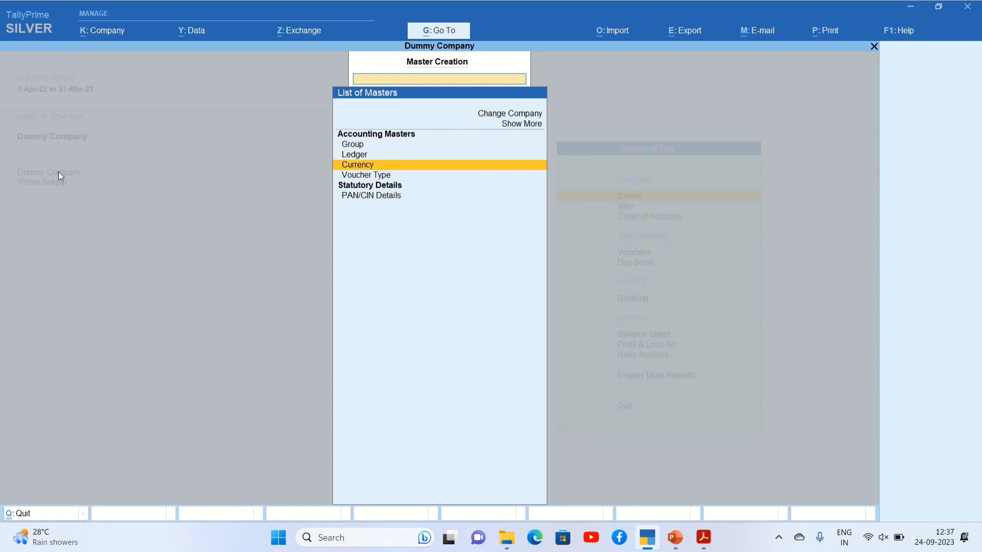
pyautogui.press('Down')
pyautogui.press('Up')
pyautogui.press('Up')
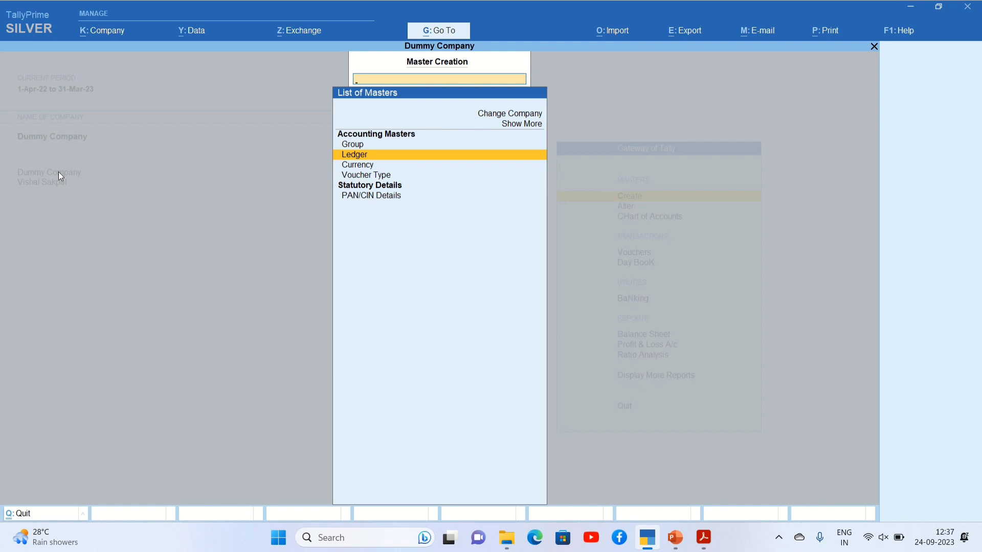
pyautogui.press('Return')
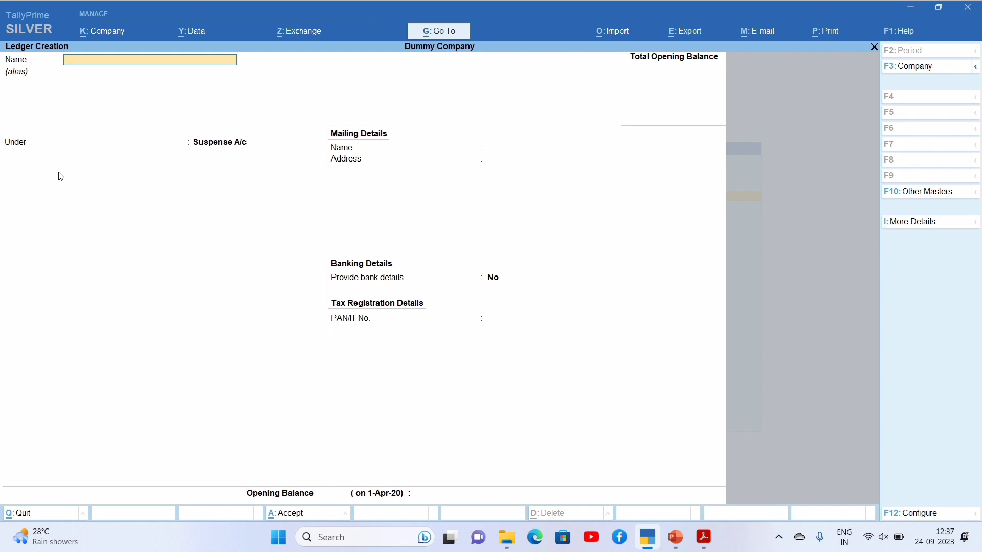
# Switch to the ICICI JAN 2021.pdf statement in Acrobat Reader and copy the brought-forward balance dated 01-01-2021.
pyautogui.click(683, 538)
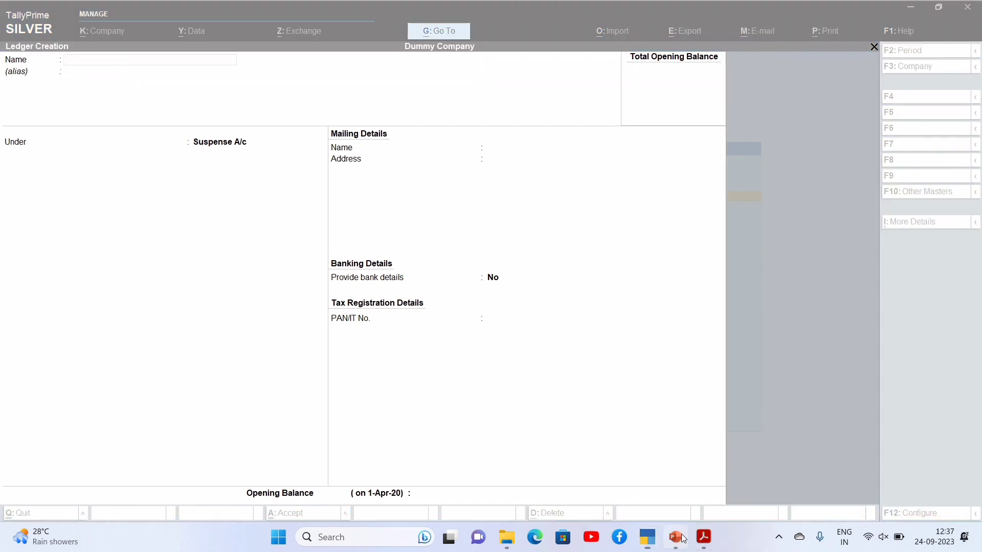
pyautogui.click(673, 542)
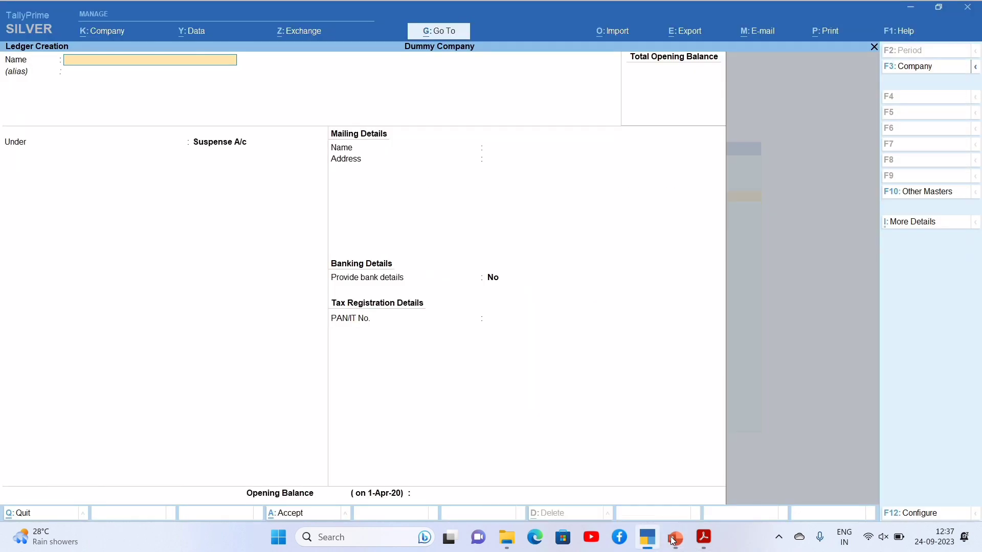
pyautogui.click(710, 540)
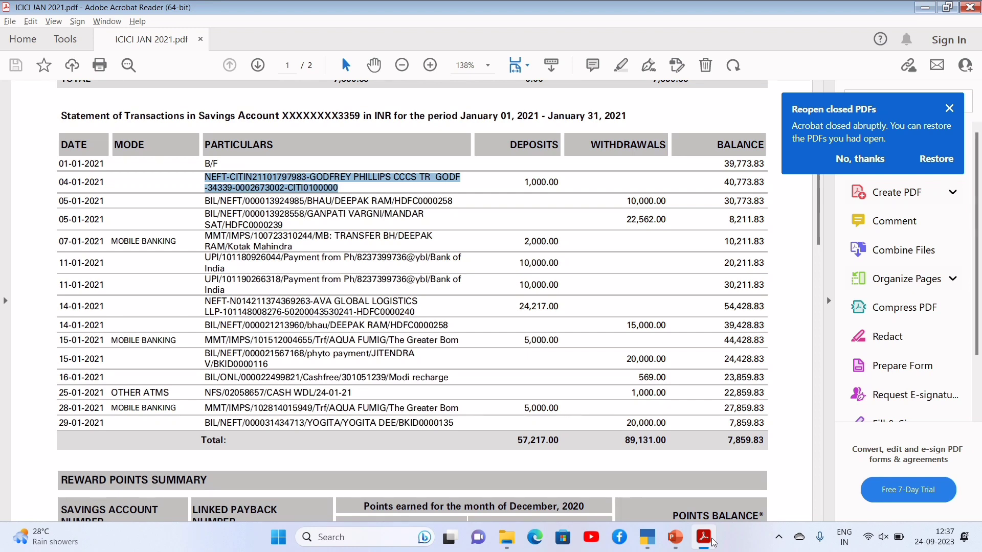
pyautogui.click(750, 165)
pyautogui.doubleClick(750, 165)
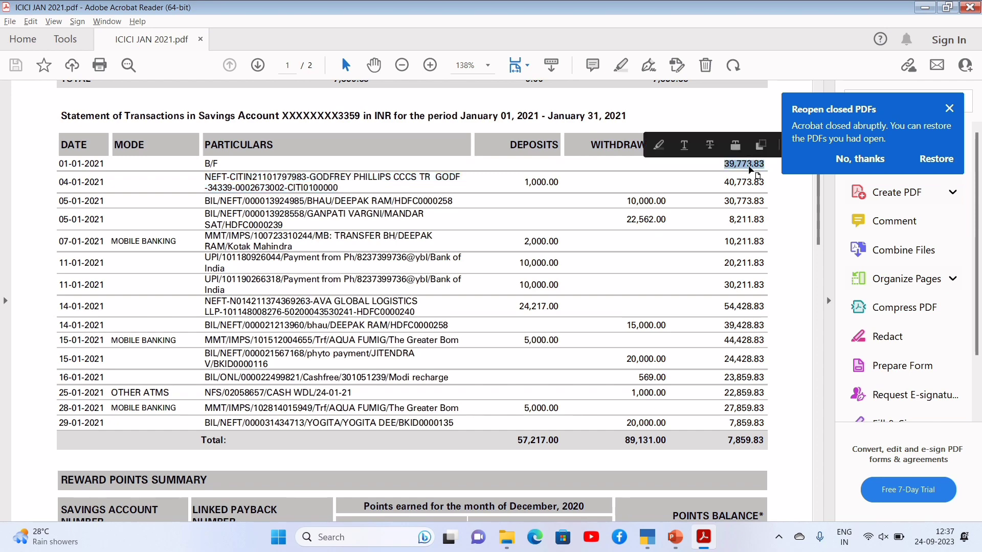
# Return to TallyPrime, name the new ledger ICICI Bank without an alias, and place it under Bank Accounts.
pyautogui.hotkey('alt', 'Tab')
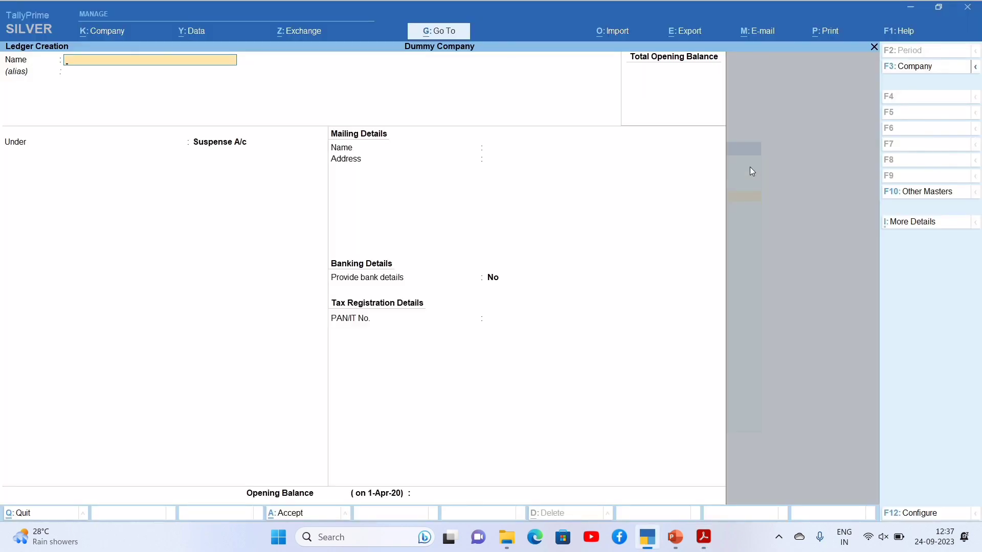
pyautogui.write('ICICI Ban')
pyautogui.press('Return')
pyautogui.press('Return')
pyautogui.write('Bank')
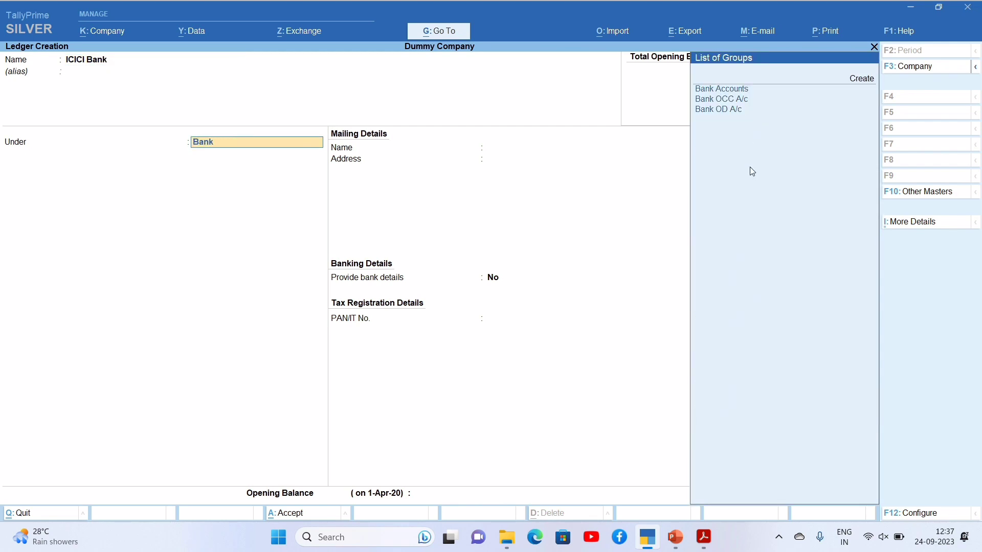
pyautogui.press('Return')
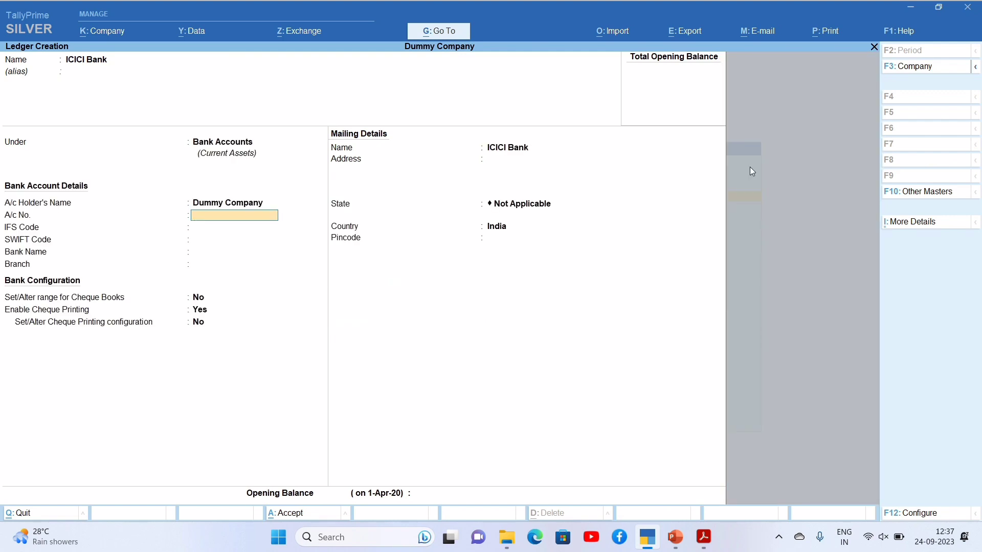
# Leave the account number, codes, branch and address blank, set Bank Name to Not Applicable, and keep the default cheque and country settings.
pyautogui.press('Return')
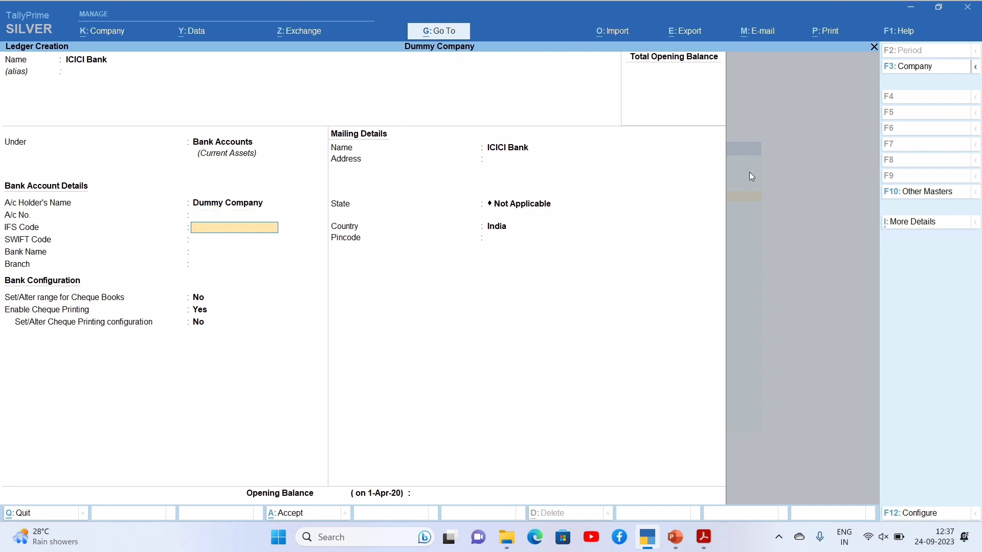
pyautogui.press('Return')
pyautogui.press('Return')
pyautogui.press('Return')
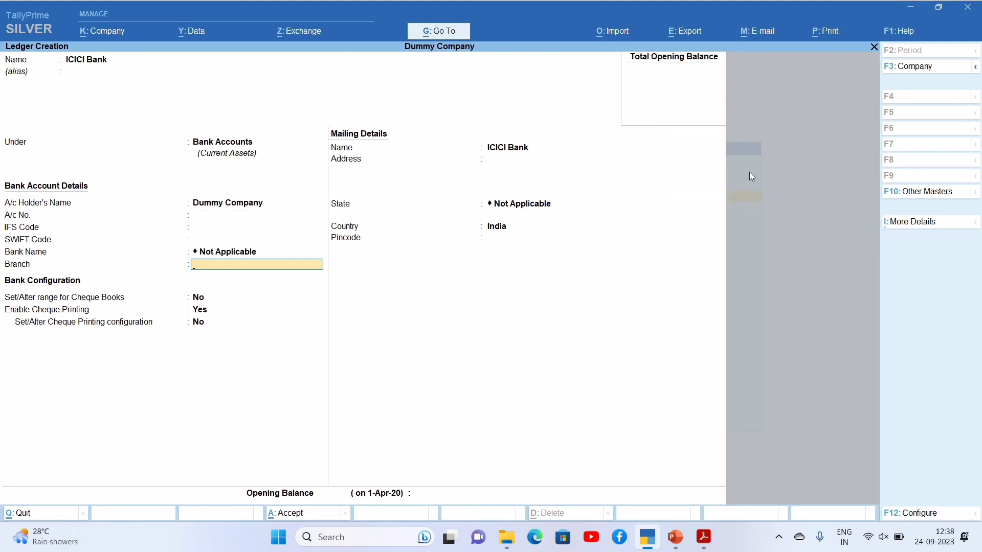
pyautogui.press('Return')
pyautogui.press('Return')
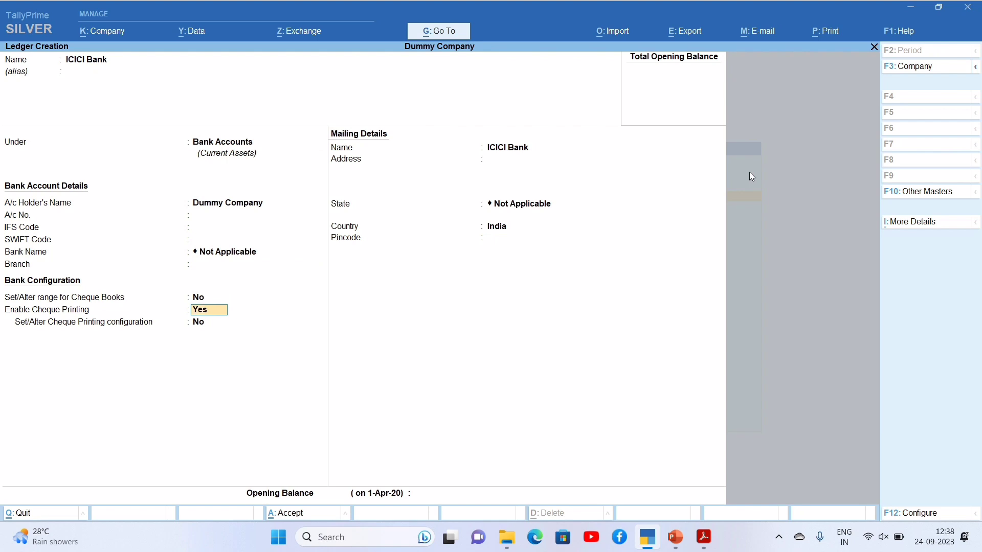
pyautogui.press('Return')
pyautogui.press('Return')
pyautogui.press('Return')
pyautogui.press('Return')
pyautogui.press('Return')
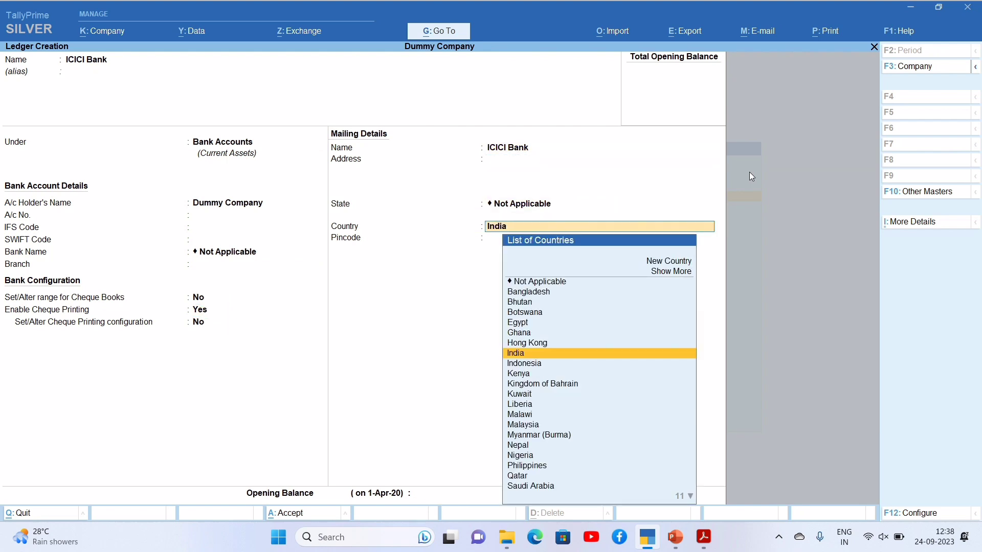
pyautogui.press('Return')
pyautogui.press('Return')
# Set the ICICI Bank ledger's opening balance to 39,773.83 and save the ledger.
pyautogui.press('ctrl')
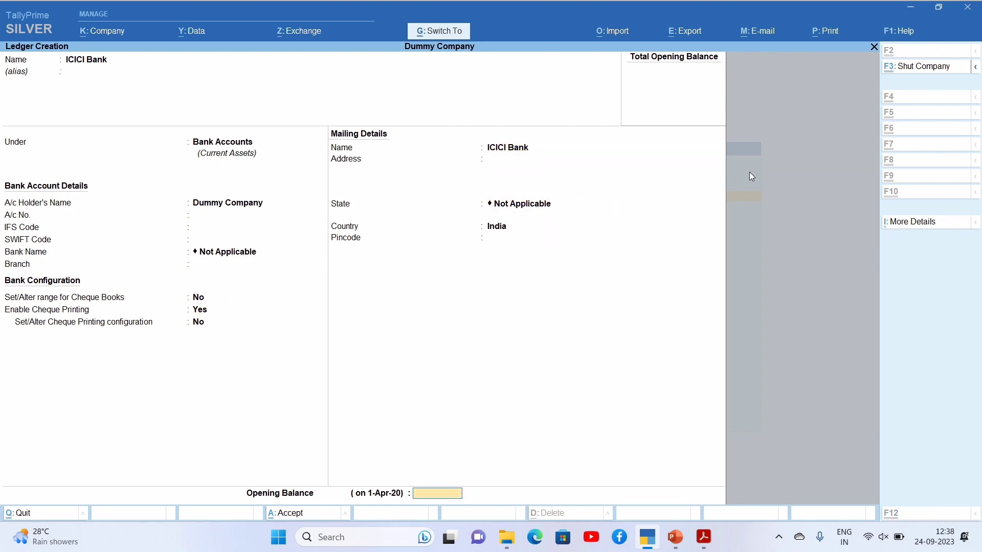
pyautogui.write('39,773.83')
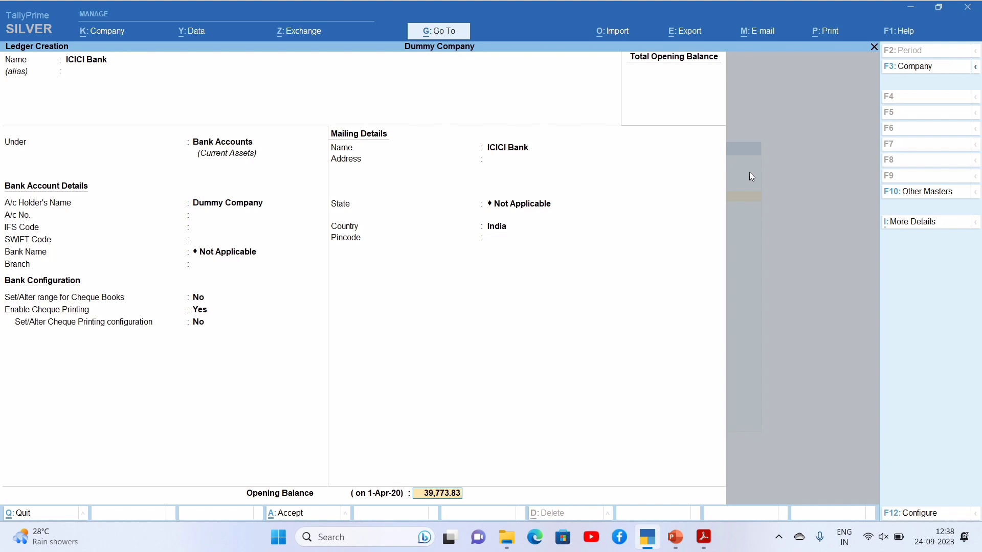
pyautogui.press('Return')
pyautogui.press('Return')
pyautogui.press('Return')
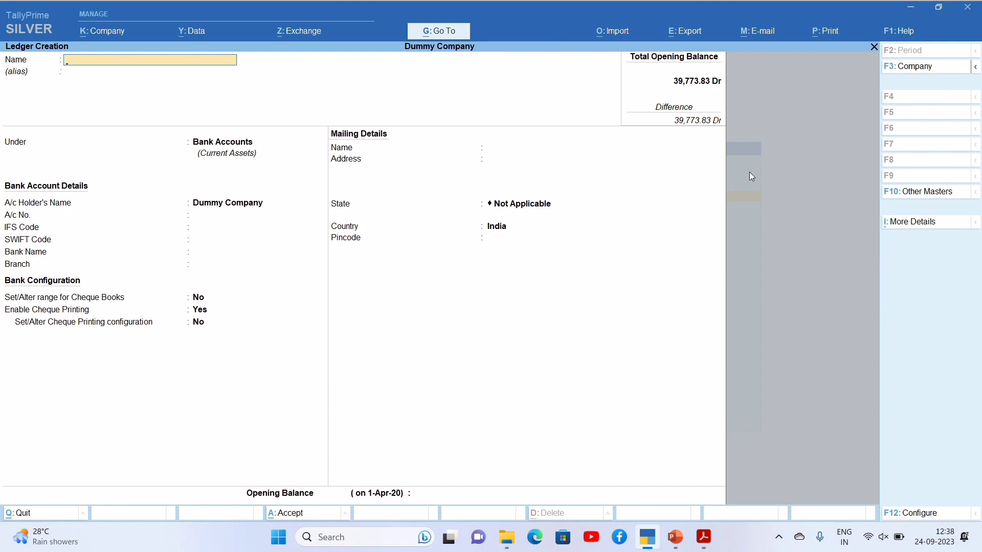
# Create a ledger named Suspneses under Suspense A/c without an opening balance, and return to the Gateway of Tally.
pyautogui.write('Suspneses')
pyautogui.press('Return')
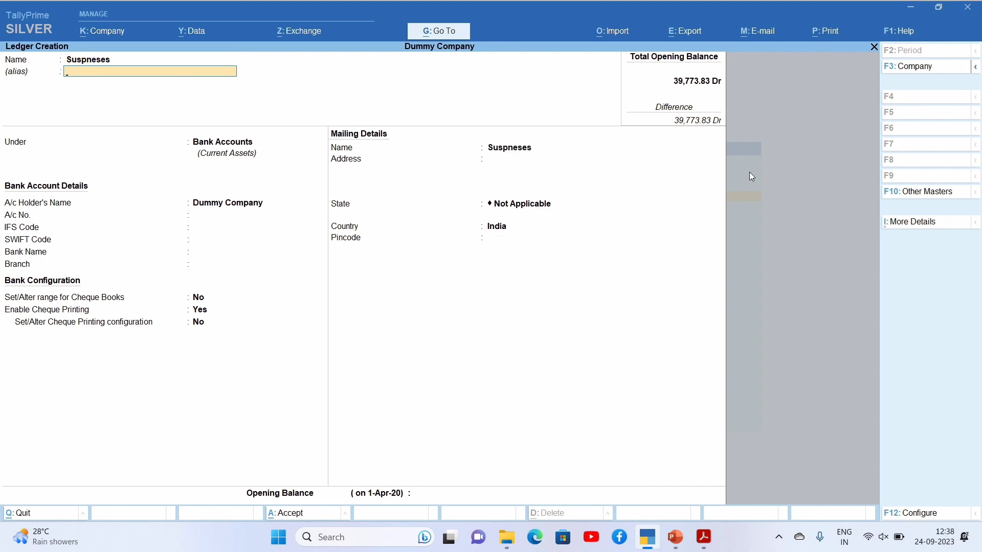
pyautogui.press('Return')
pyautogui.write('sus')
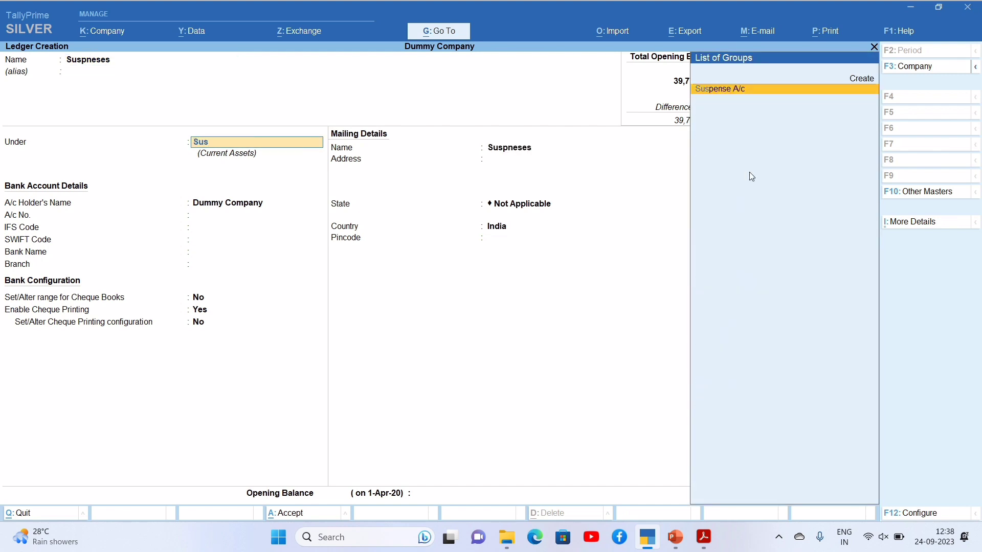
pyautogui.press('Return')
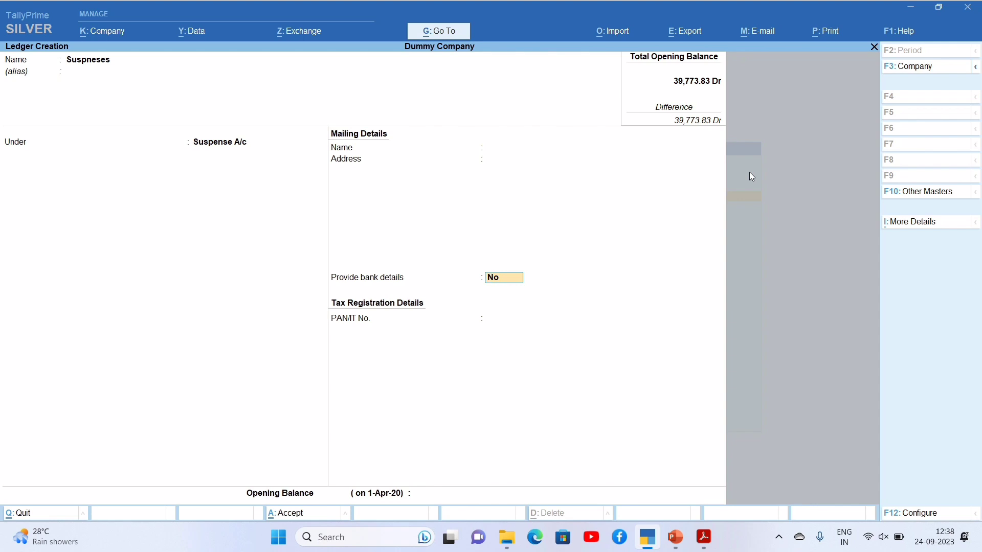
pyautogui.hotkey('ctrl', 'a')
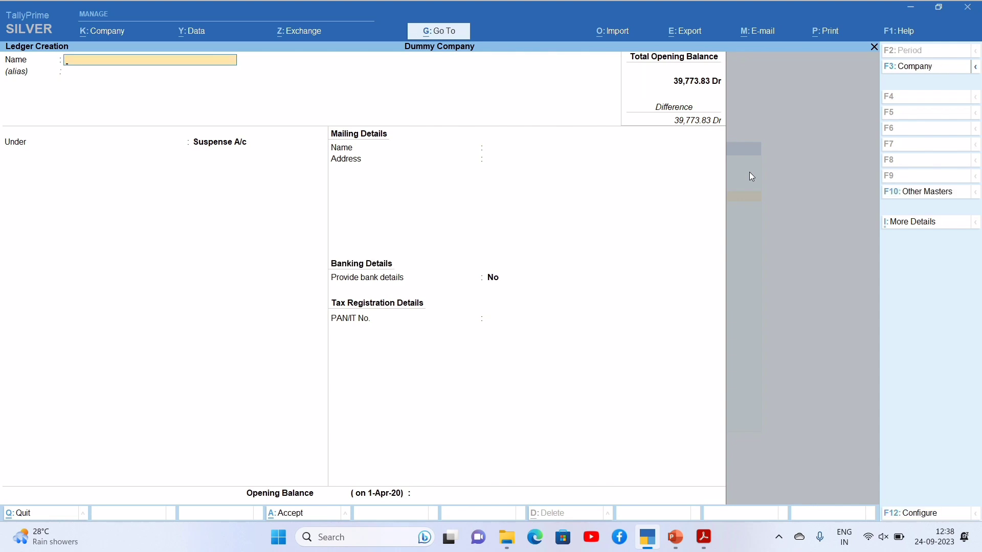
pyautogui.press('Escape')
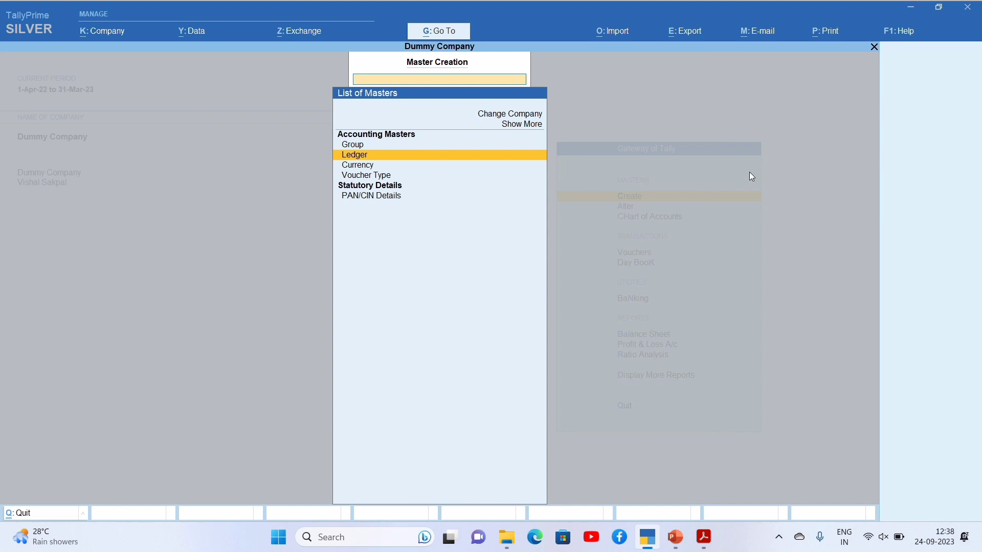
pyautogui.press('Escape')
# Open accounting voucher entry for Dummy Company.
pyautogui.press('Down')
pyautogui.press('Down')
pyautogui.press('Down')
pyautogui.press('Return')
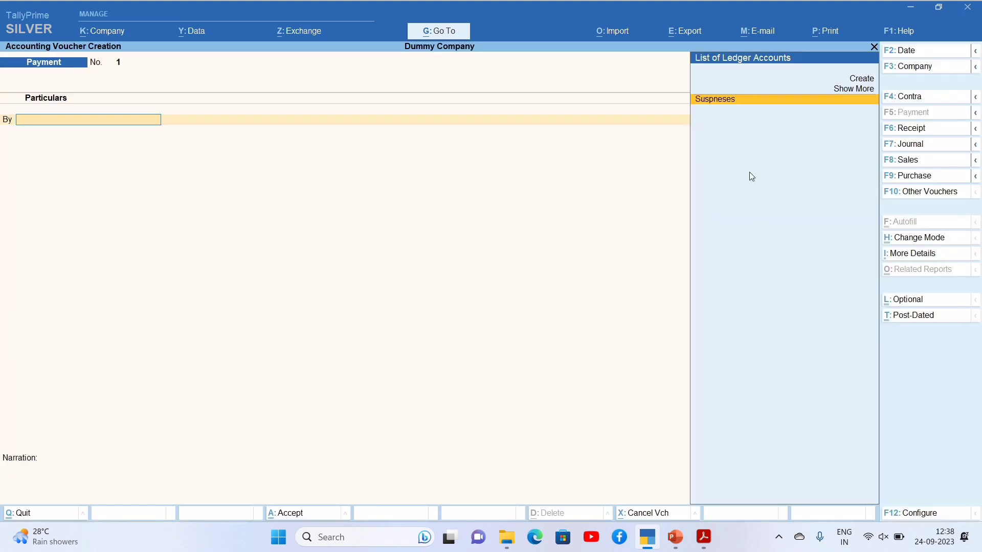
# Examine the amount and particulars of the 04-01-2021 deposit in the ICICI bank statement, and return to the voucher.
pyautogui.hotkey('alt', 'Tab')
pyautogui.press('Escape')
pyautogui.hotkey('alt', 'Tab')
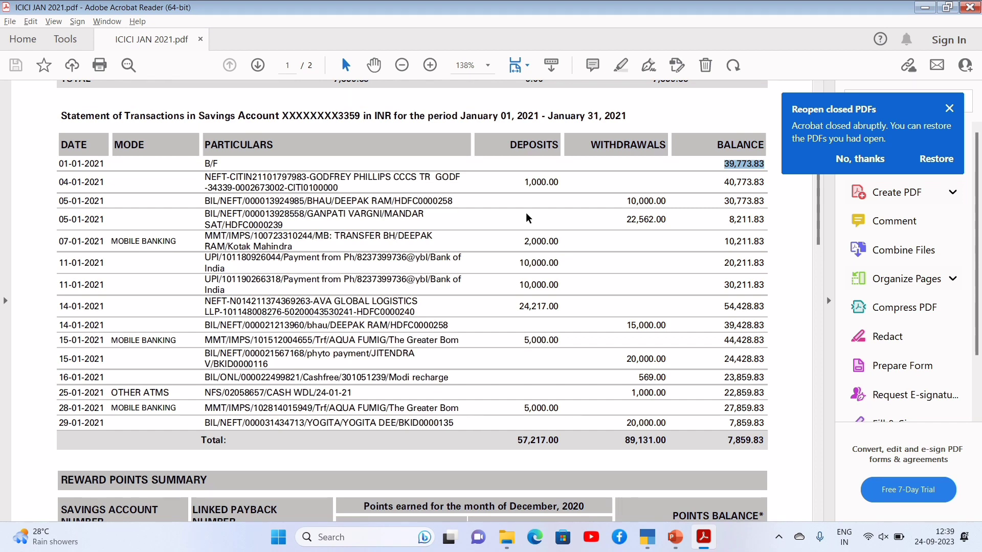
pyautogui.click(536, 187)
pyautogui.doubleClick(537, 187)
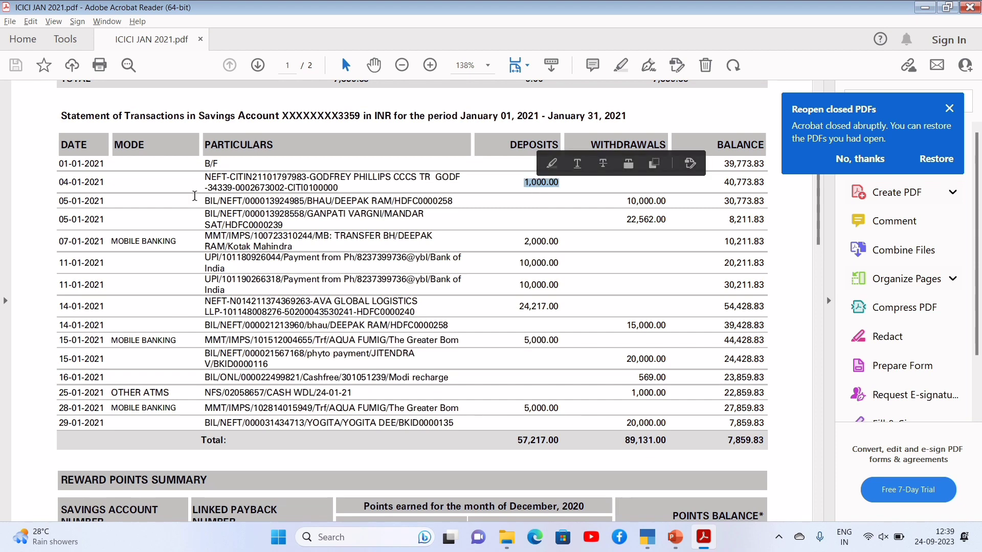
pyautogui.moveTo(205, 177); pyautogui.dragTo(307, 191)
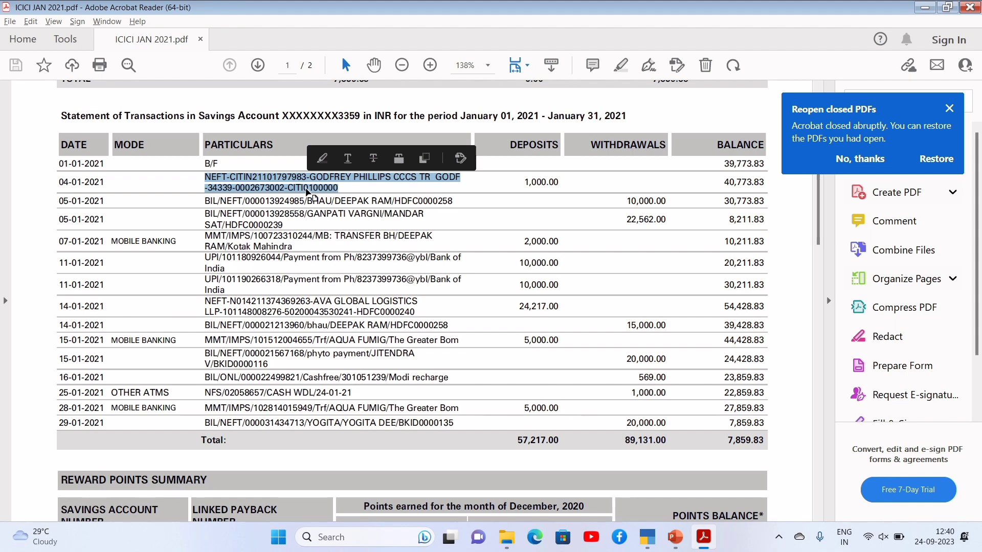
pyautogui.hotkey('alt', 'Tab')
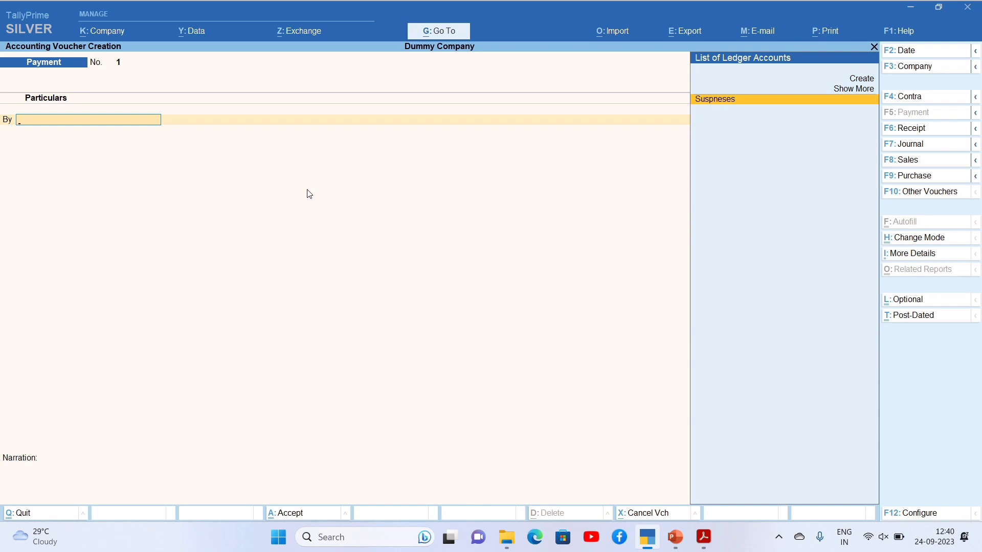
# Try to date a Receipt voucher 1/1/21, and quit voucher entry.
pyautogui.click(916, 128)
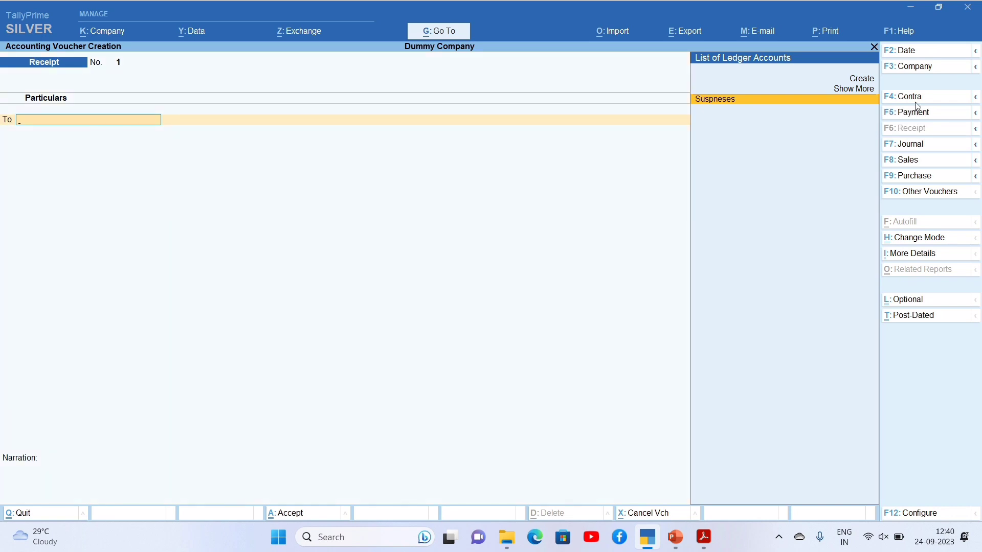
pyautogui.click(911, 51)
pyautogui.hotkey('alt', 'Tab')
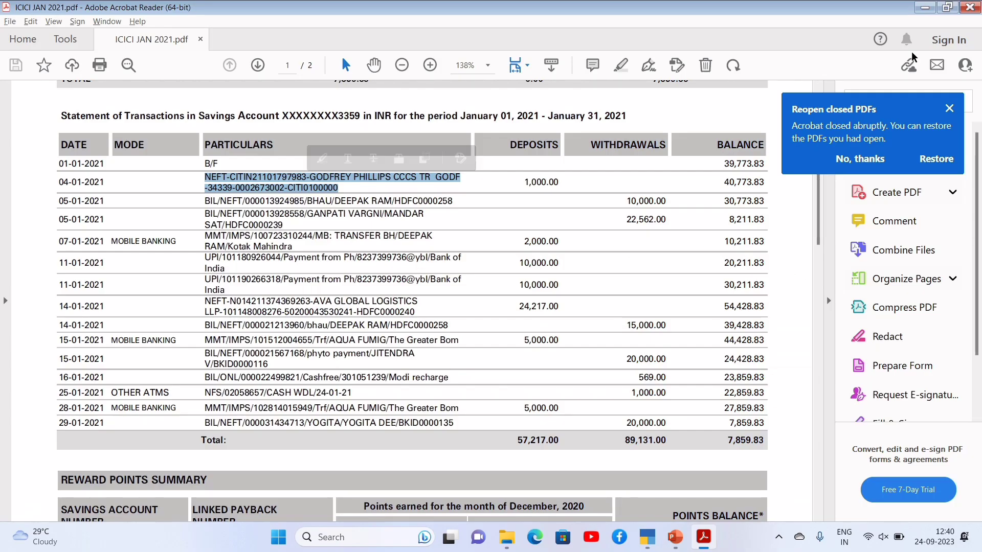
pyautogui.hotkey('alt', 'Tab')
pyautogui.write('1/1')
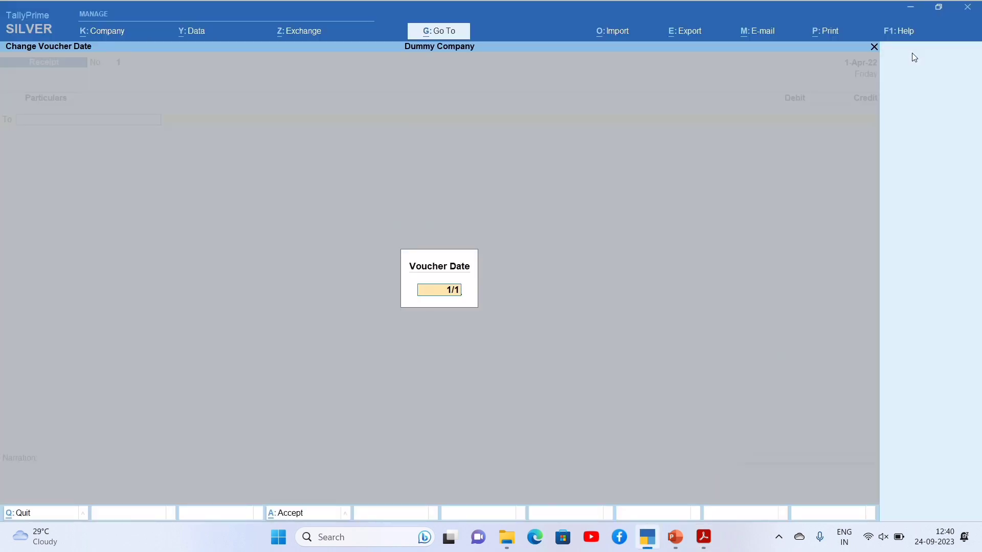
pyautogui.write('/21')
pyautogui.press('Escape')
pyautogui.press('Escape')
pyautogui.press('Escape')
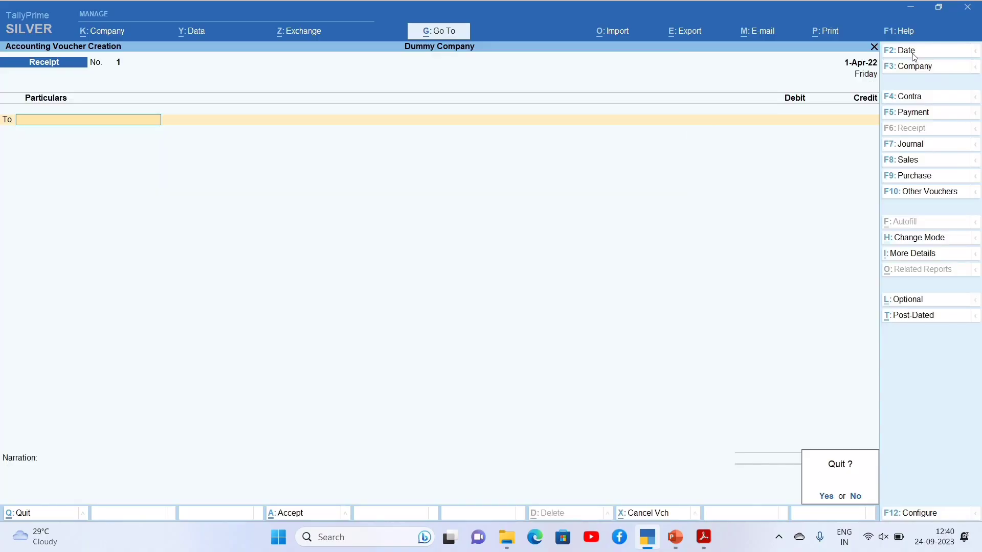
pyautogui.press('Return')
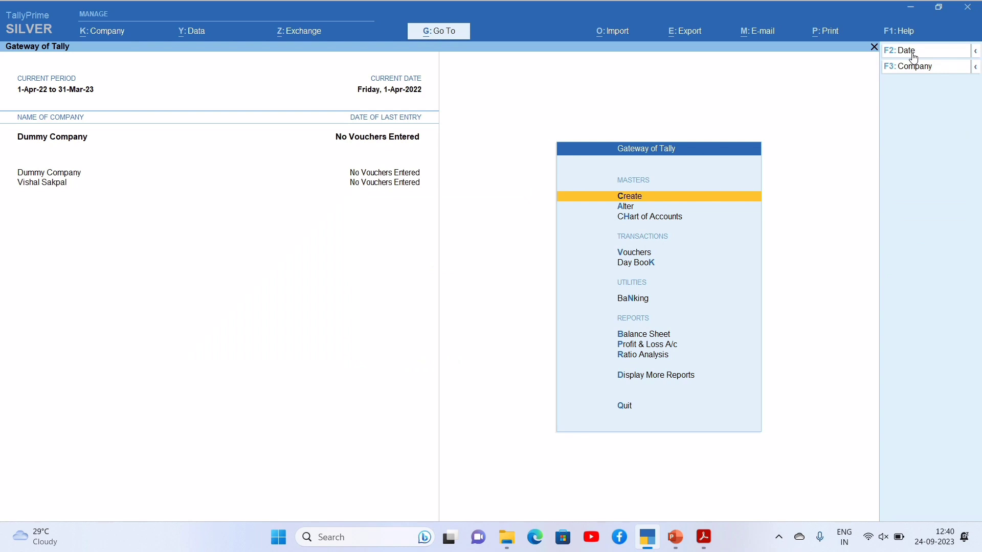
# Change the company's current period to run from 1-4-2020 to 31-3-2021.
pyautogui.press('alt')
pyautogui.click(914, 52)
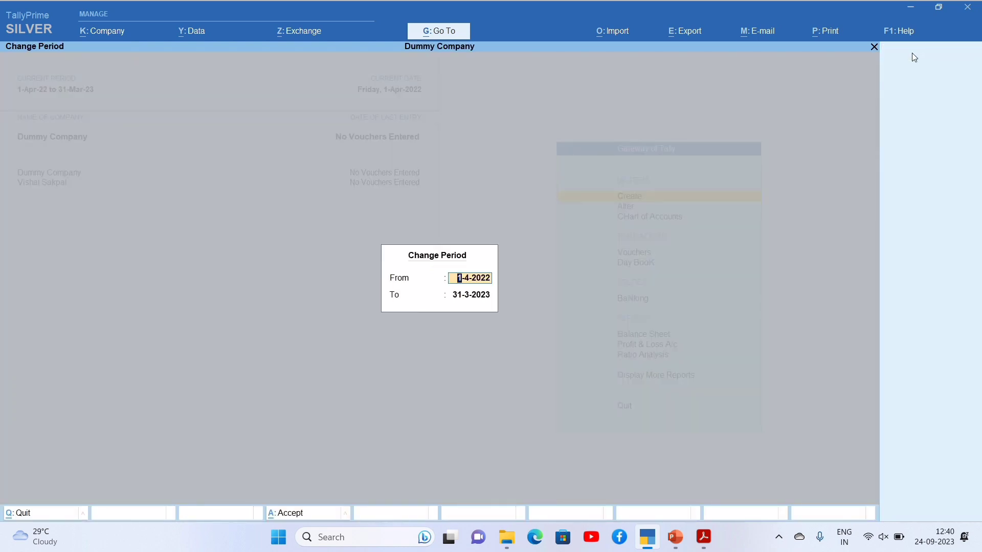
pyautogui.write('a20')
pyautogui.press('Return')
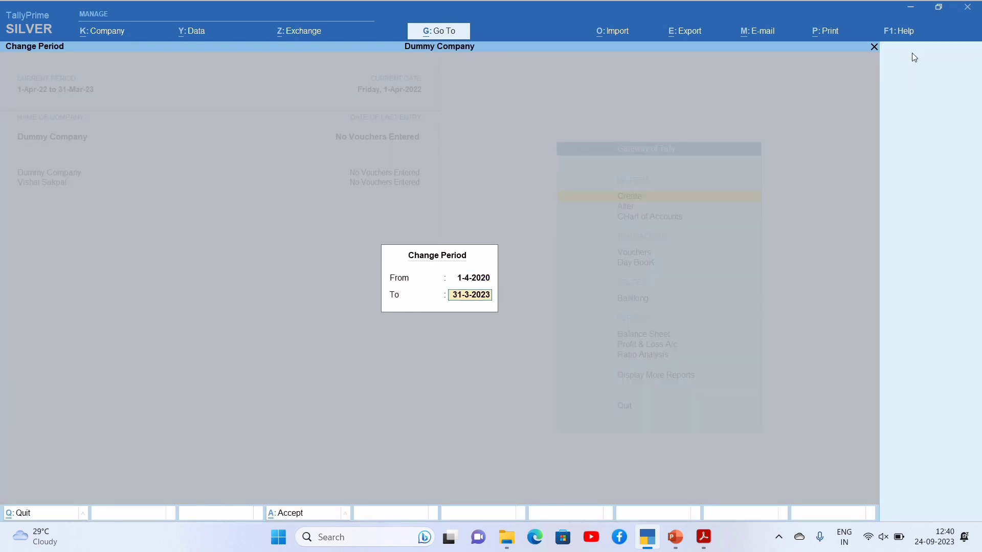
pyautogui.write('m21')
pyautogui.press('Return')
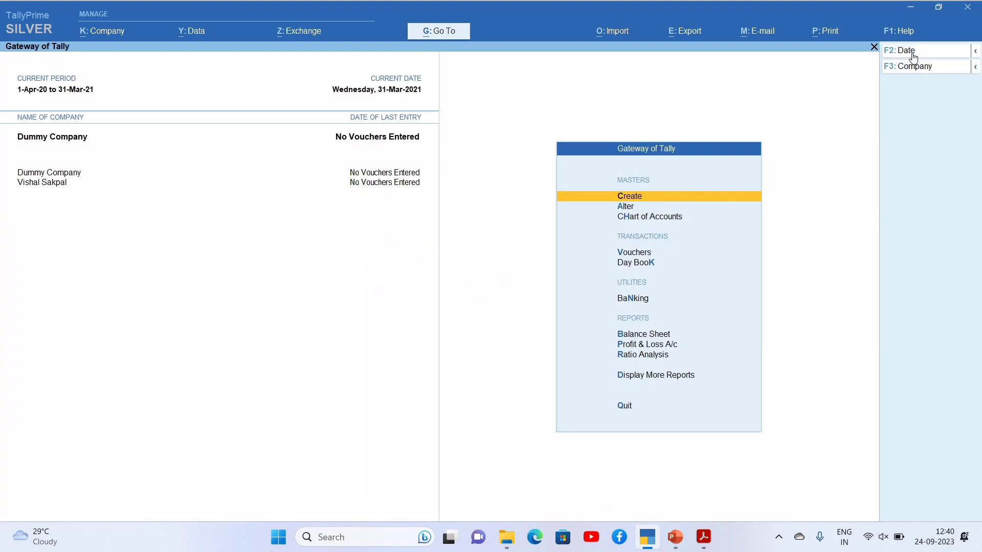
# Start a Receipt voucher for Dummy Company and credit the Suspneses ledger with 1,000.
pyautogui.press('v')
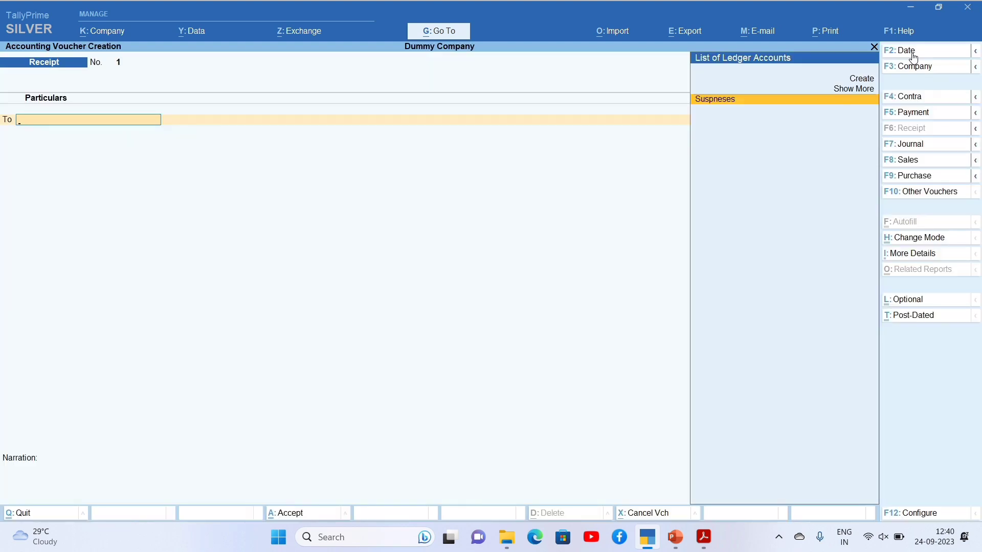
pyautogui.press('Return')
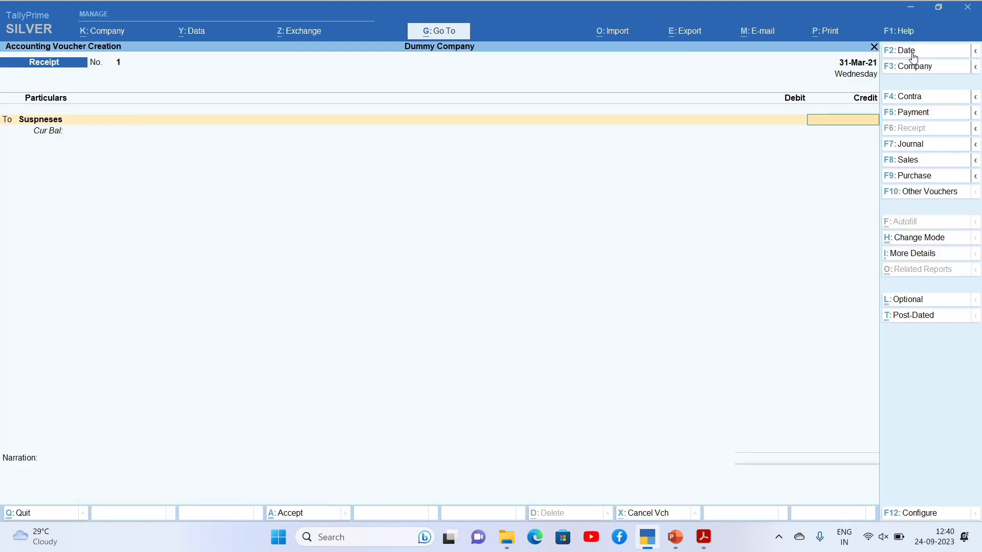
pyautogui.write('1000')
pyautogui.press('Return')
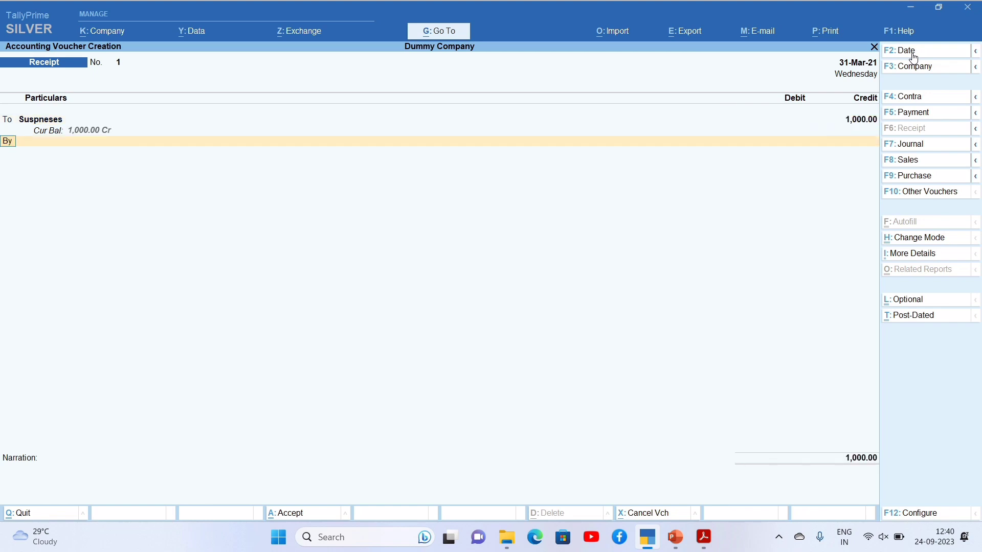
# Debit ICICI Bank 1,000 in the Receipt voucher and accept its Cheque/DD bank allocation.
pyautogui.press('Return')
pyautogui.write('ic')
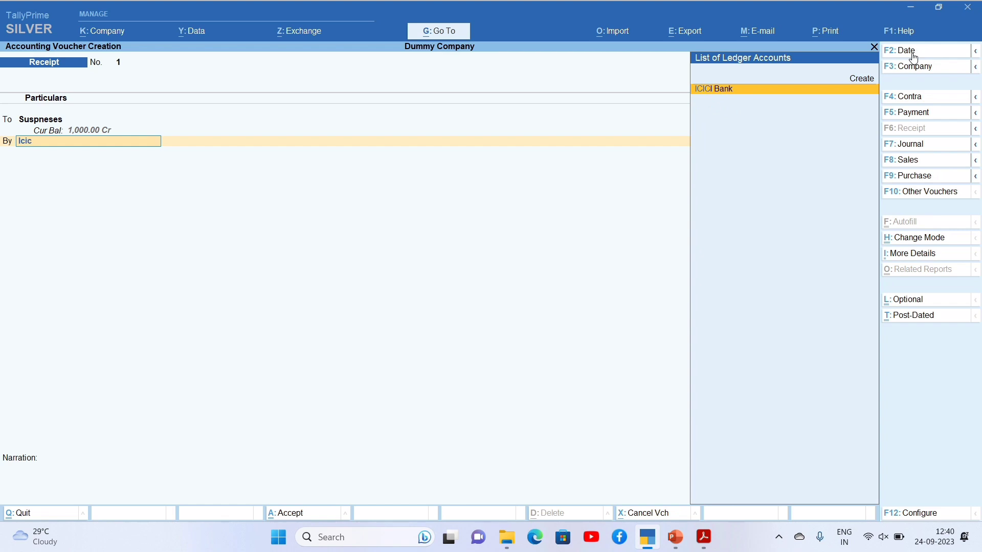
pyautogui.press('Return')
pyautogui.press('Return')
pyautogui.press('Return')
pyautogui.press('Return')
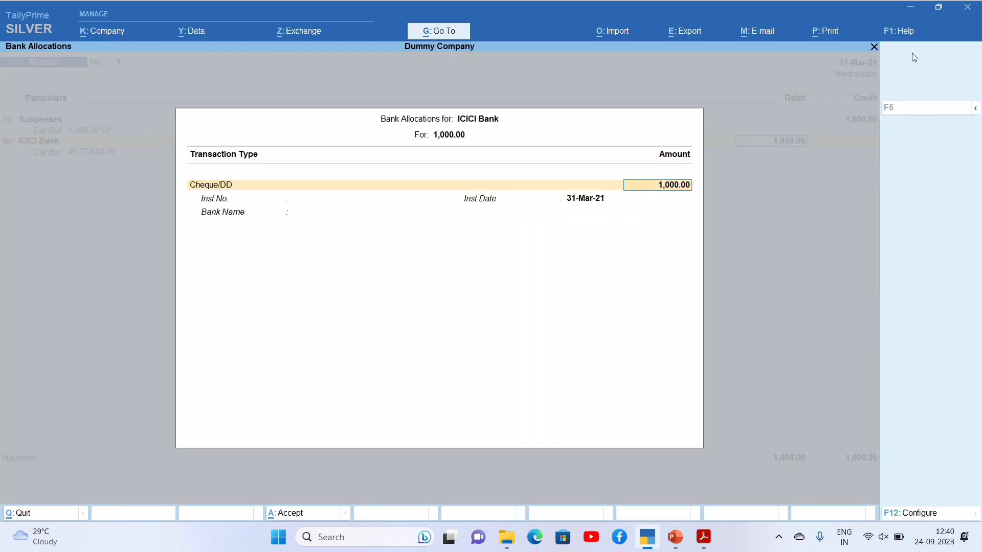
pyautogui.press('Return')
pyautogui.press('Return')
pyautogui.press('Return')
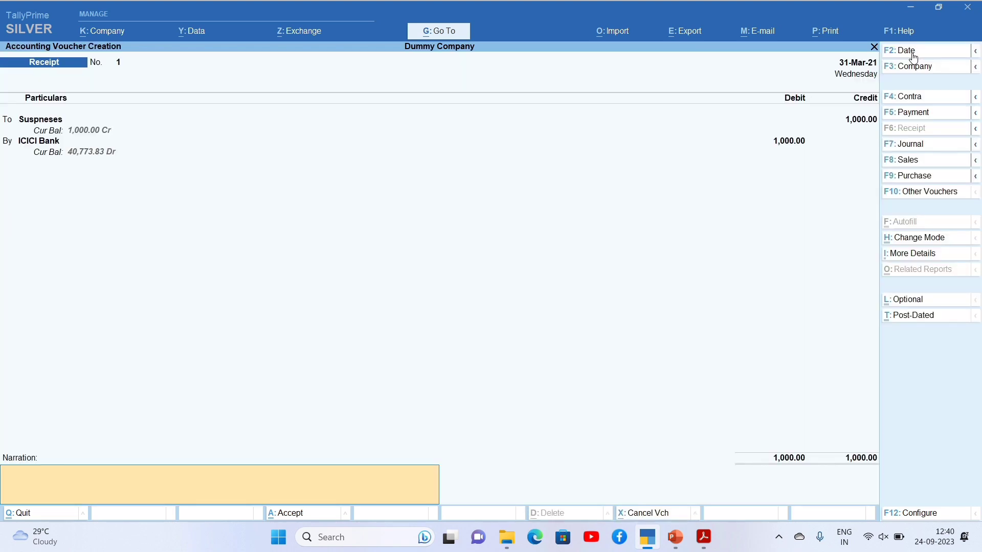
# Paste the copied NEFT particulars as the Receipt voucher's narration and set the voucher date to 1/1/21.
pyautogui.press('ctrl')
pyautogui.hotkey('ctrl', 'v')
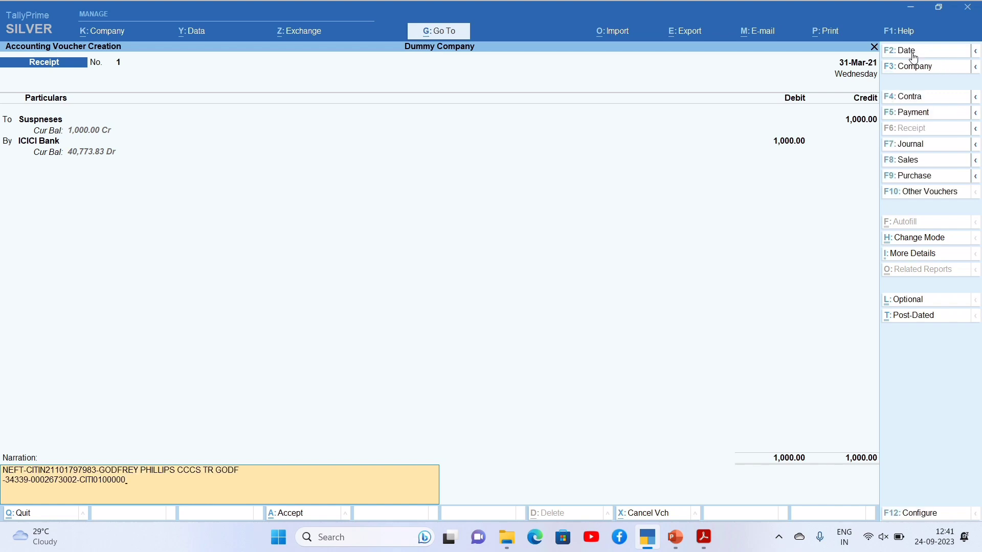
pyautogui.click(912, 54)
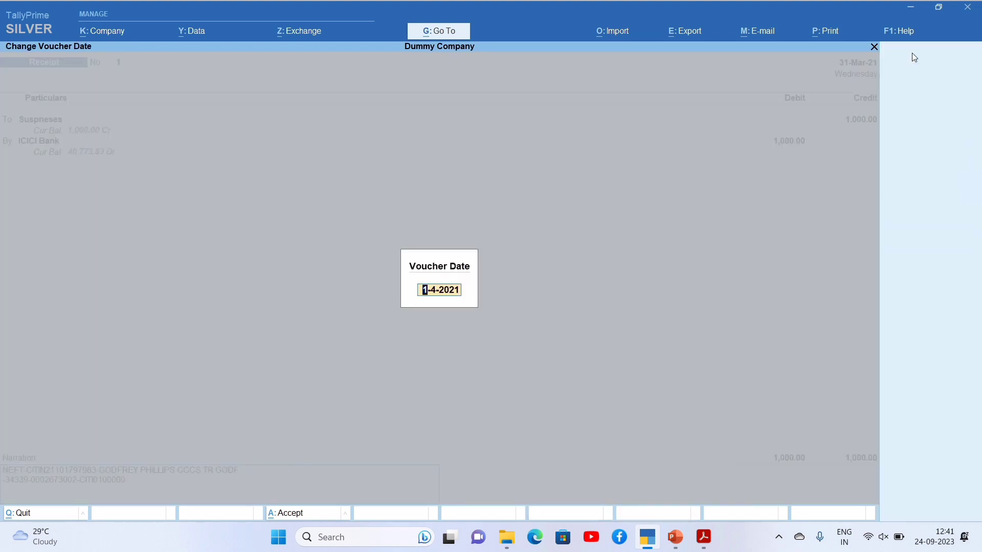
pyautogui.hotkey('alt', 'Tab')
pyautogui.hotkey('alt', 'Tab')
pyautogui.write('1/1/21')
pyautogui.press('Return')
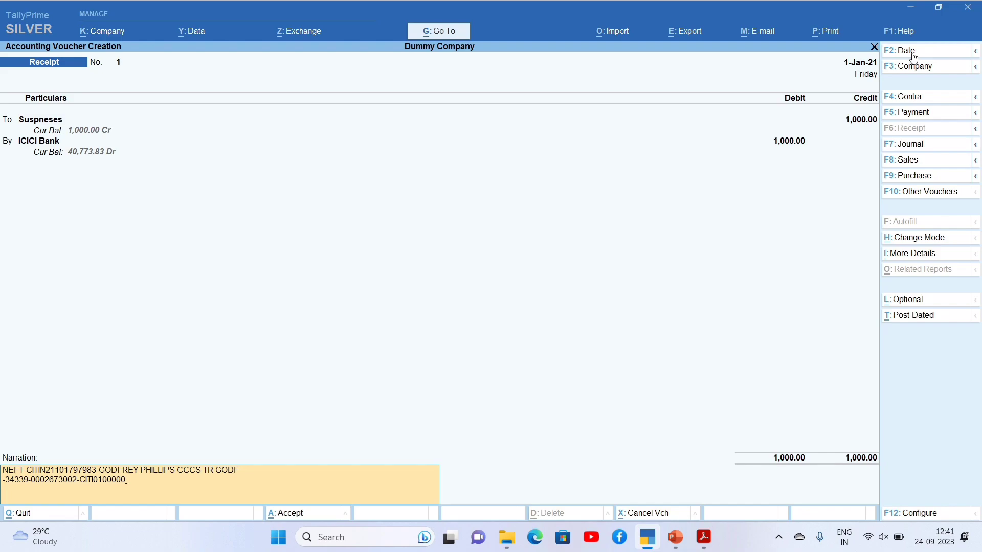
# Compare the Receipt voucher with the 04-01-2021 deposit in the ICICI statement PDF, and save the voucher.
pyautogui.hotkey('alt', 'Tab')
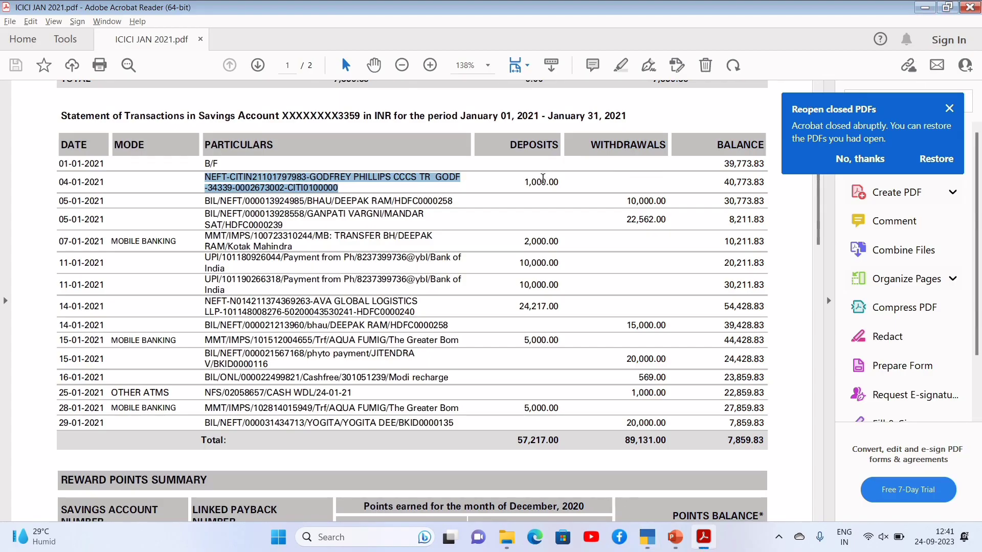
pyautogui.hotkey('alt', 'Tab')
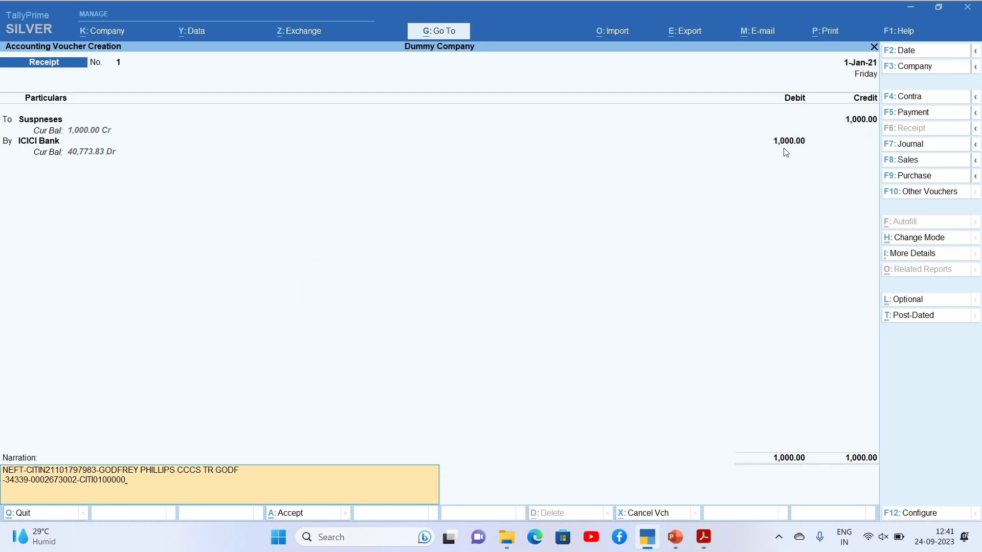
pyautogui.hotkey('alt', 'Tab')
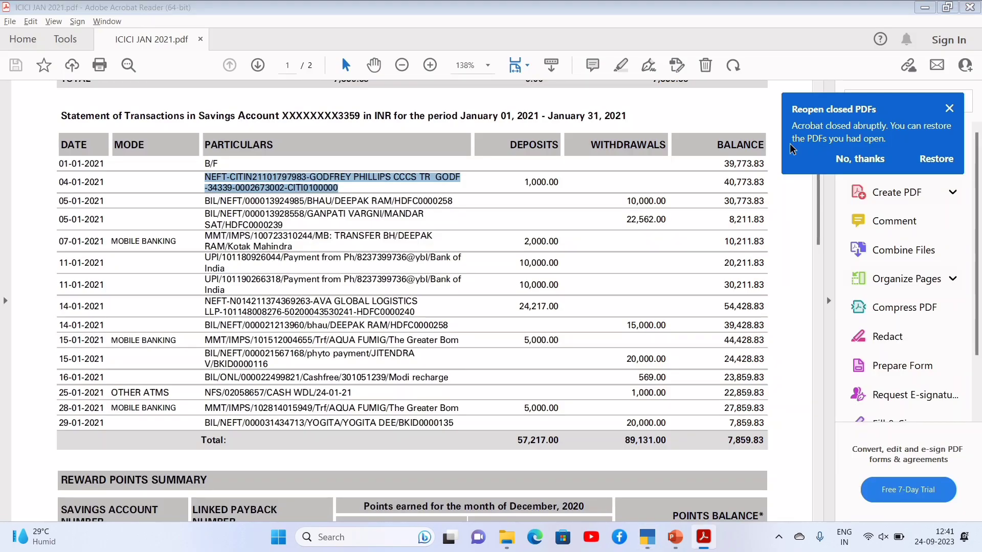
pyautogui.hotkey('alt', 'Tab')
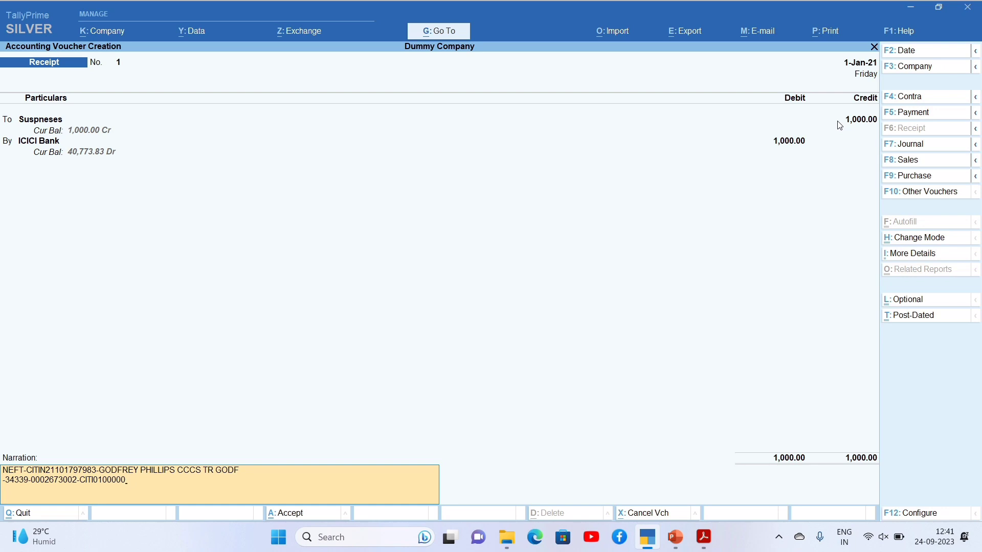
pyautogui.press('ctrl')
pyautogui.hotkey('ctrl', 'a')
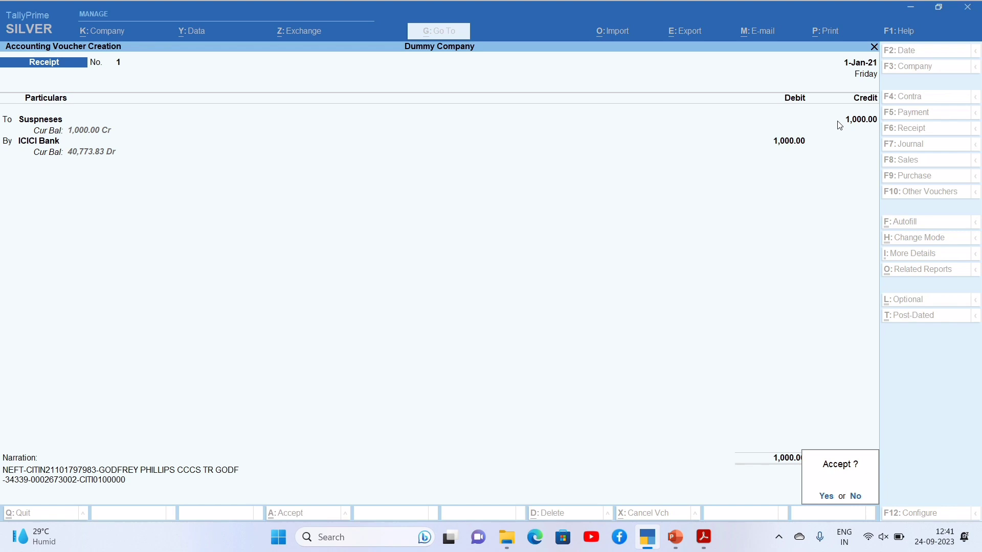
pyautogui.press('Return')
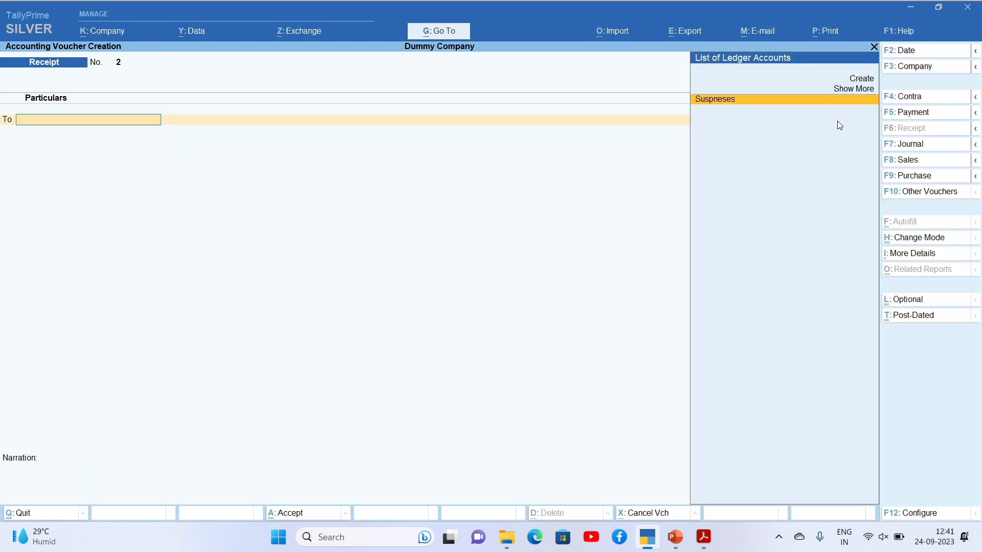
# Copy the particulars of the 10,000 withdrawal dated 05-01-2021 from the ICICI statement PDF, and return to TallyPrime.
pyautogui.hotkey('alt', 'Tab')
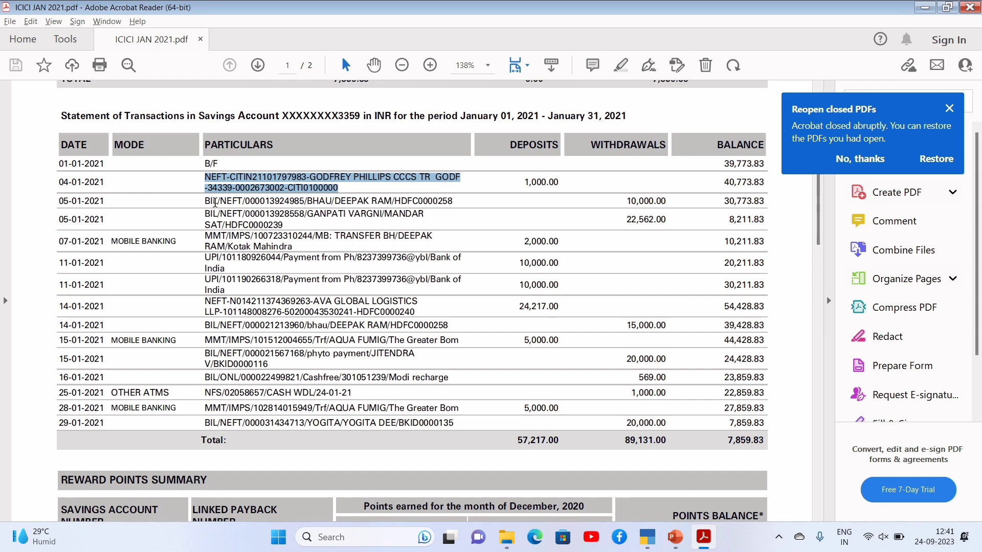
pyautogui.click(208, 203)
pyautogui.moveTo(208, 203); pyautogui.dragTo(428, 204)
pyautogui.hotkey('alt', 'Tab')
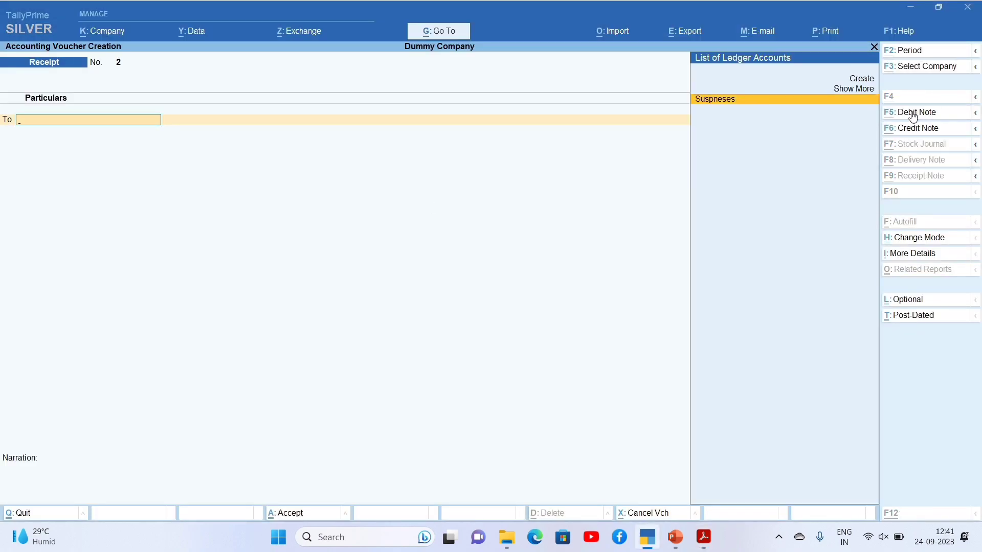
pyautogui.hotkey('alt', 'Tab')
pyautogui.hotkey('ctrl', 'c')
pyautogui.hotkey('alt', 'Tab')
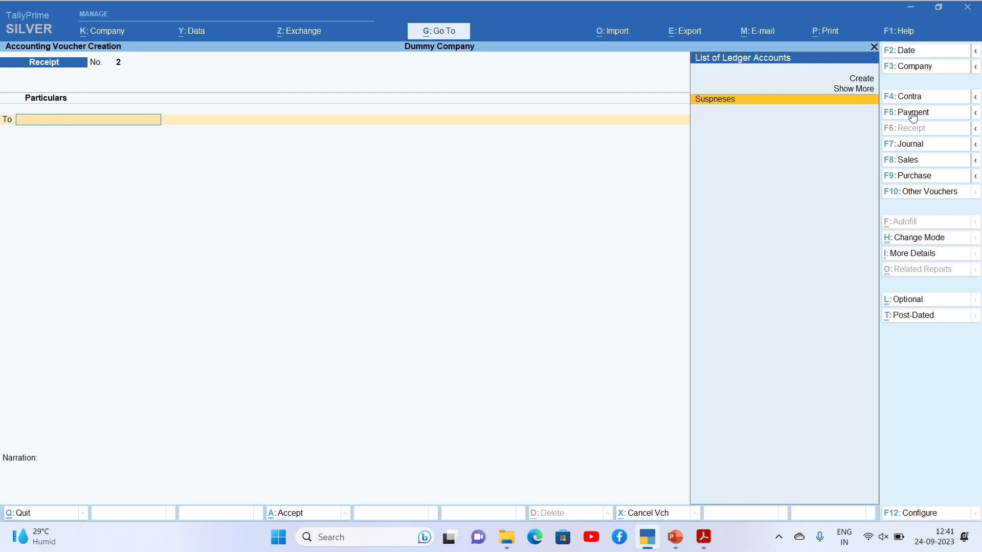
# Switch to a Payment voucher and set its date to 4-1-2021.
pyautogui.click(914, 113)
pyautogui.click(941, 55)
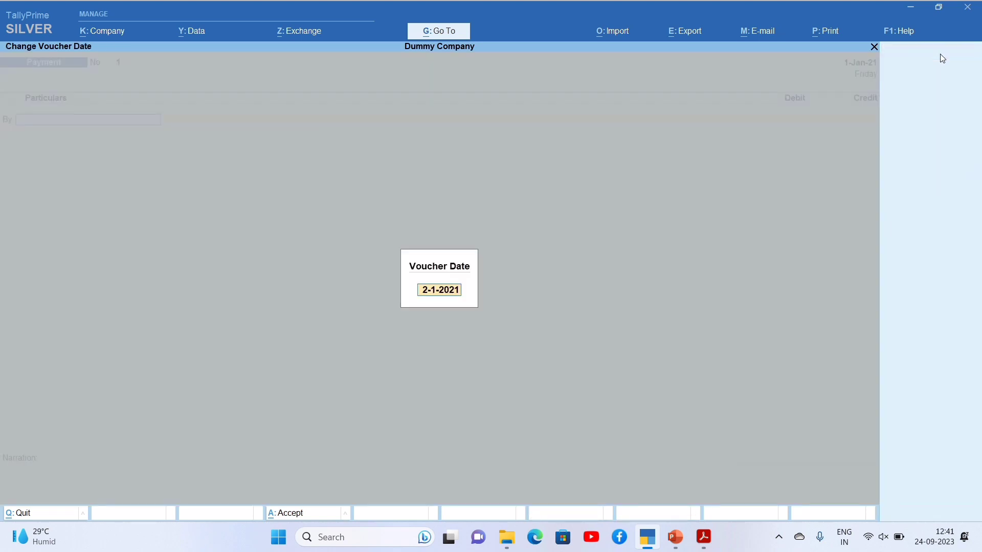
pyautogui.write('4-1')
pyautogui.press('Return')
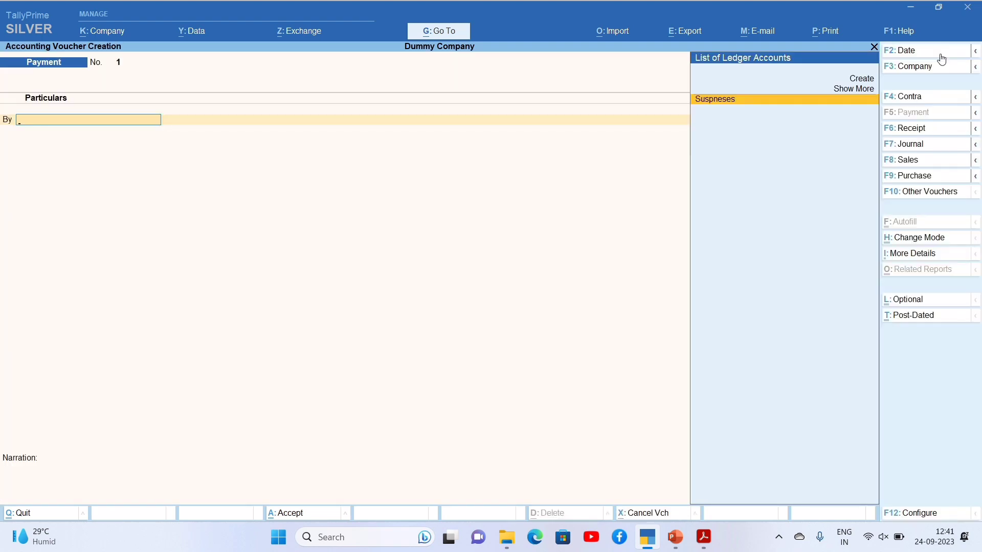
# Debit Suspneses 10,000 and credit ICICI Bank 10,000 in the Payment voucher, accepting the bank allocation.
pyautogui.press('Return')
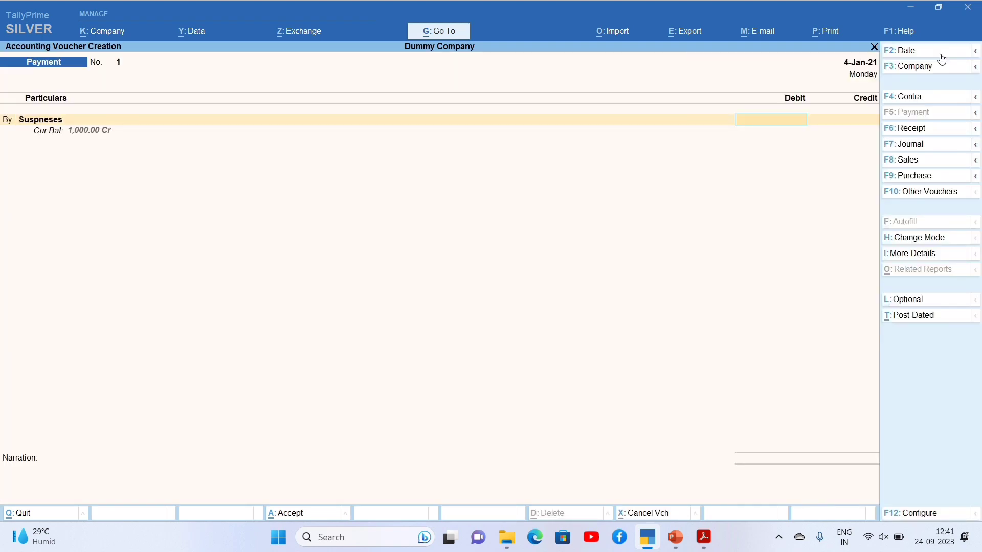
pyautogui.write('10,000')
pyautogui.press('Return')
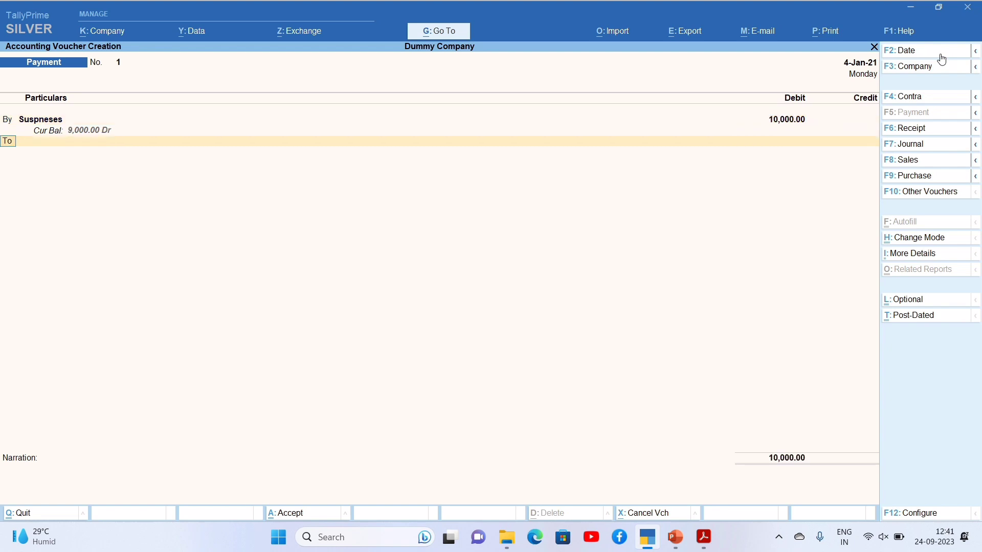
pyautogui.press('Return')
pyautogui.write('ic')
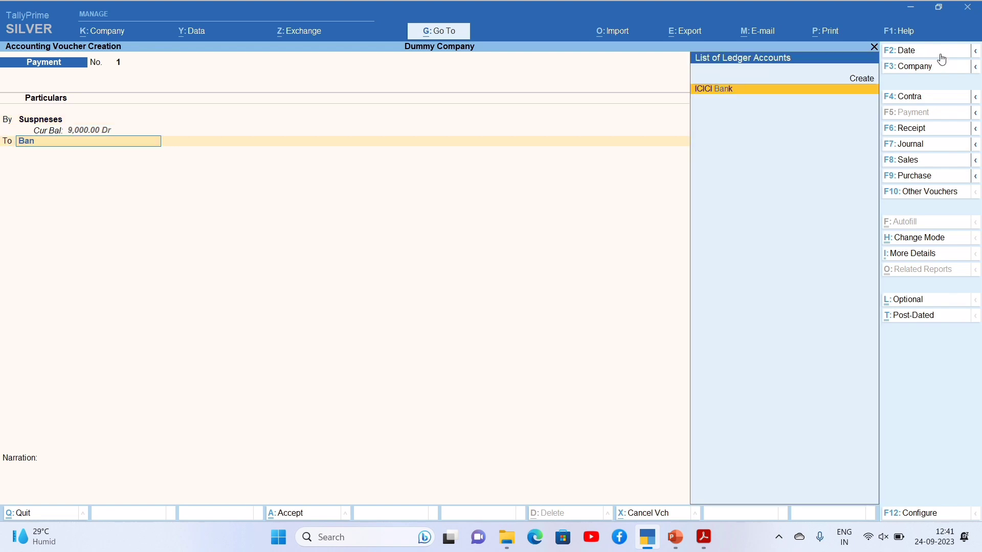
pyautogui.press('Return')
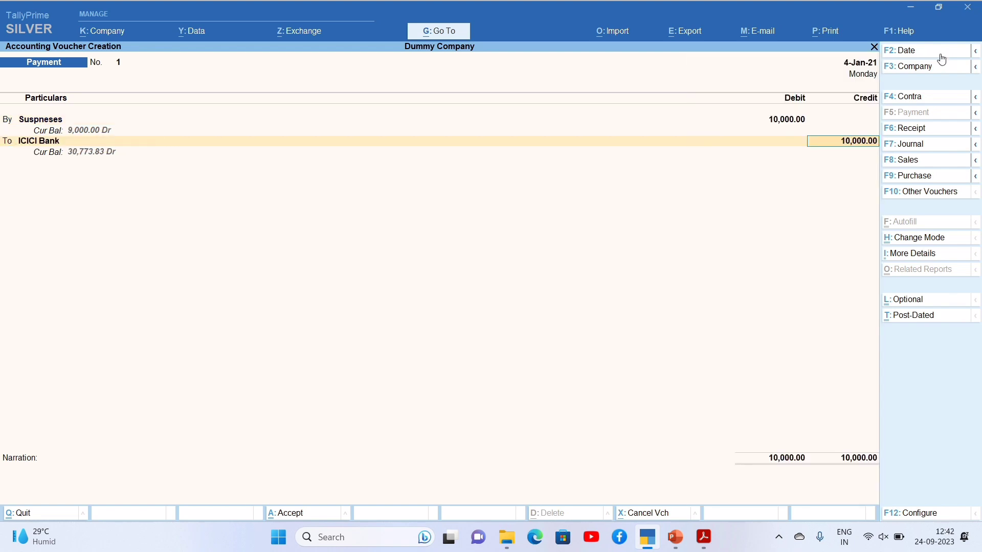
pyautogui.press('Return')
pyautogui.press('Return')
pyautogui.hotkey('ctrl', 'a')
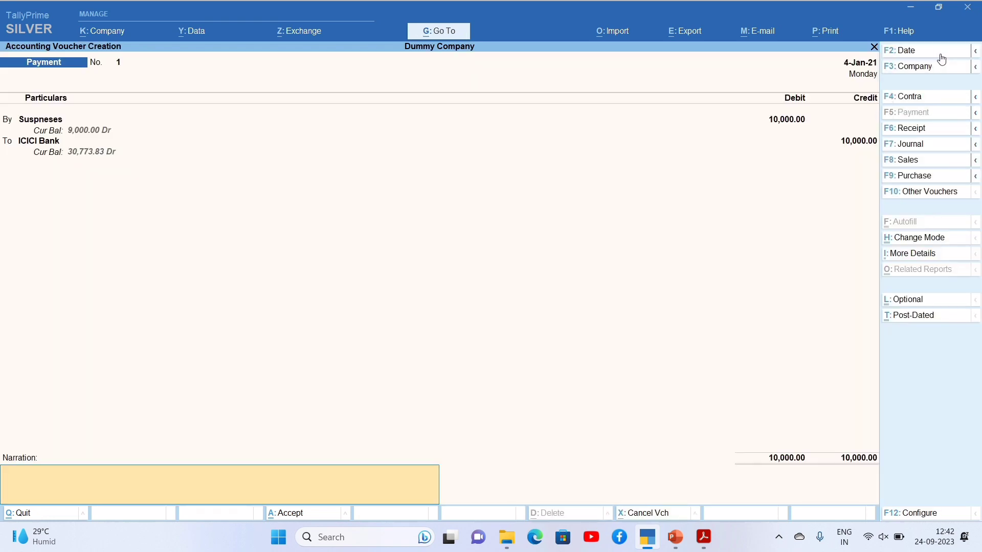
# Paste the copied particulars as the Payment voucher's narration, compare it with the ICICI statement, and save the voucher.
pyautogui.hotkey('ctrl', 'v')
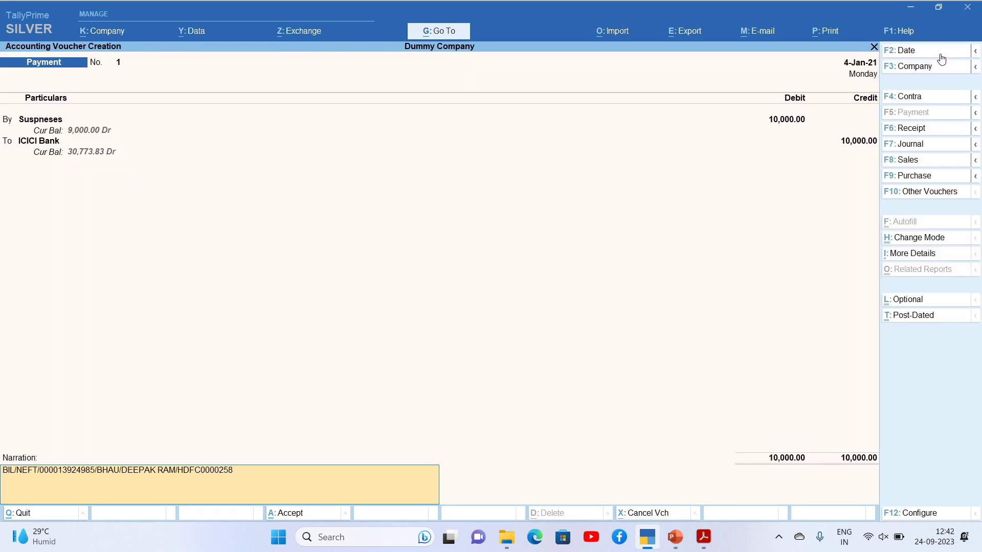
pyautogui.hotkey('alt', 'Tab')
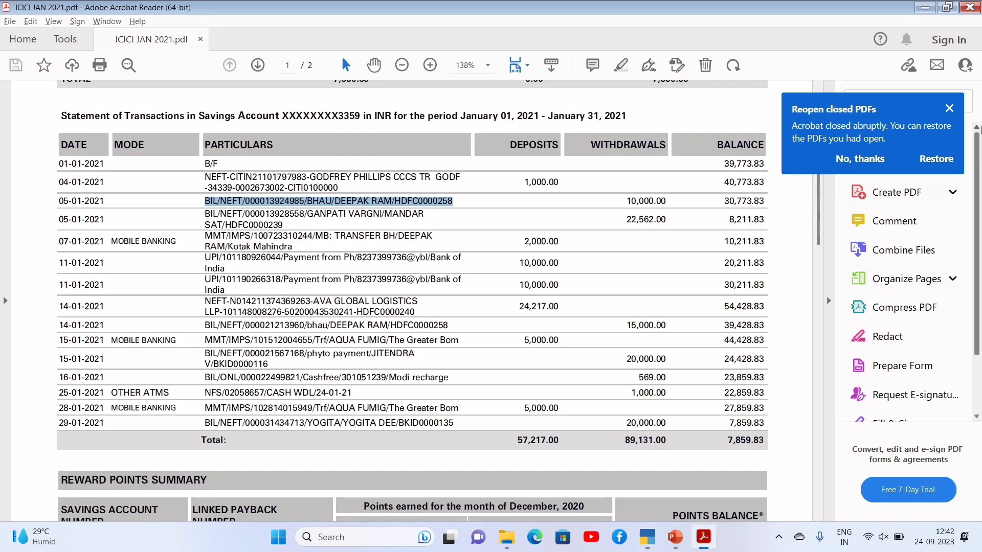
pyautogui.hotkey('alt', 'Tab')
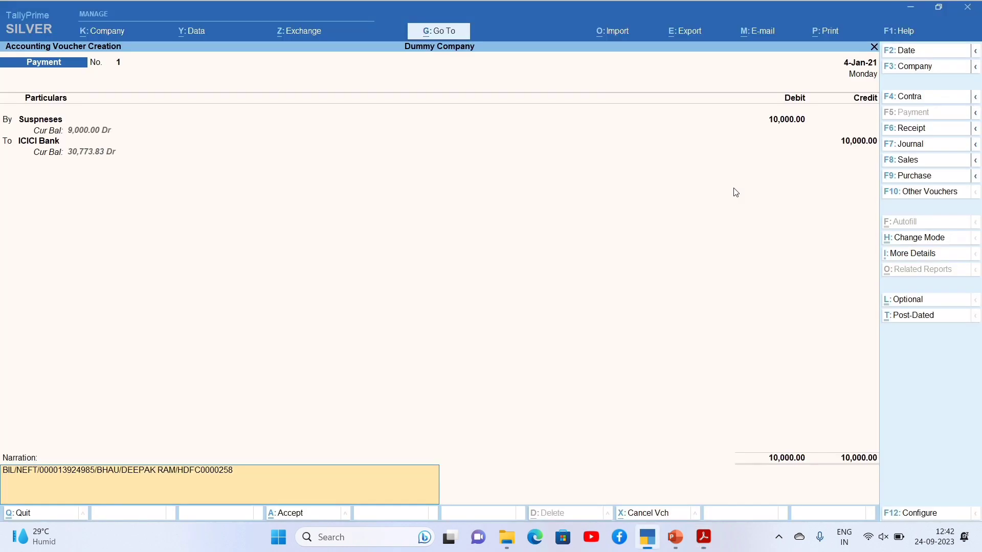
pyautogui.hotkey('alt', 'Tab')
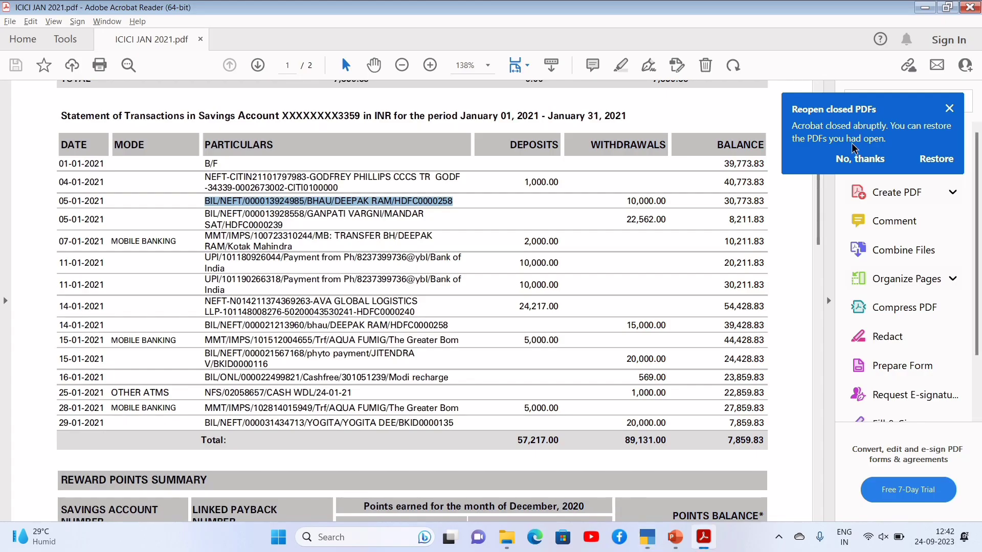
pyautogui.hotkey('alt', 'Tab')
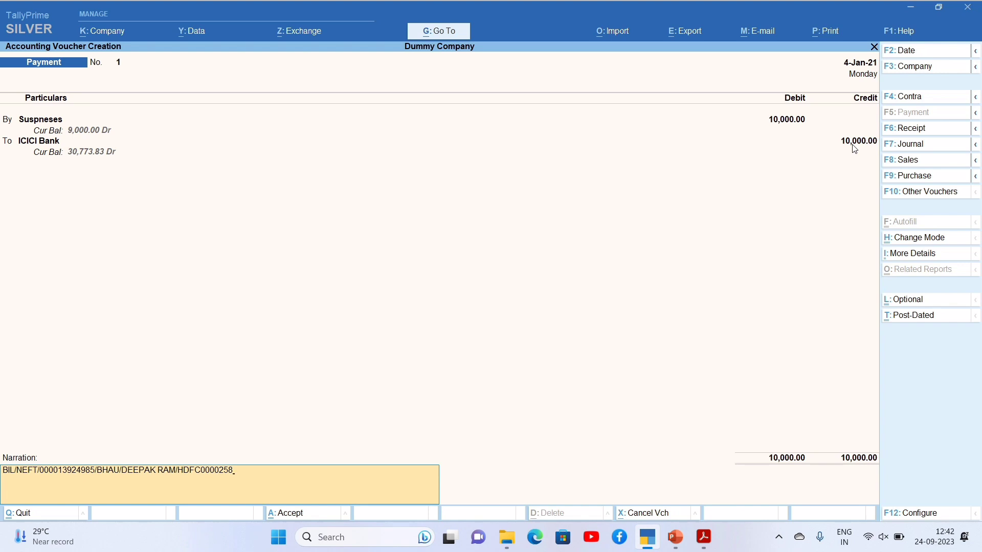
pyautogui.press('Return')
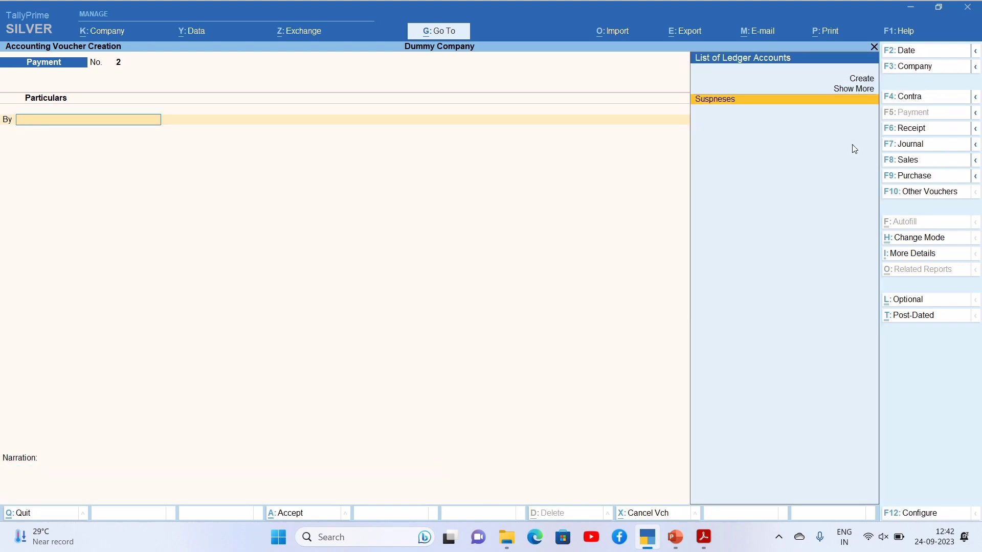
# Switch to a Contra voucher and credit Cash 10,000, continuing past the negative cash alert.
pyautogui.click(911, 101)
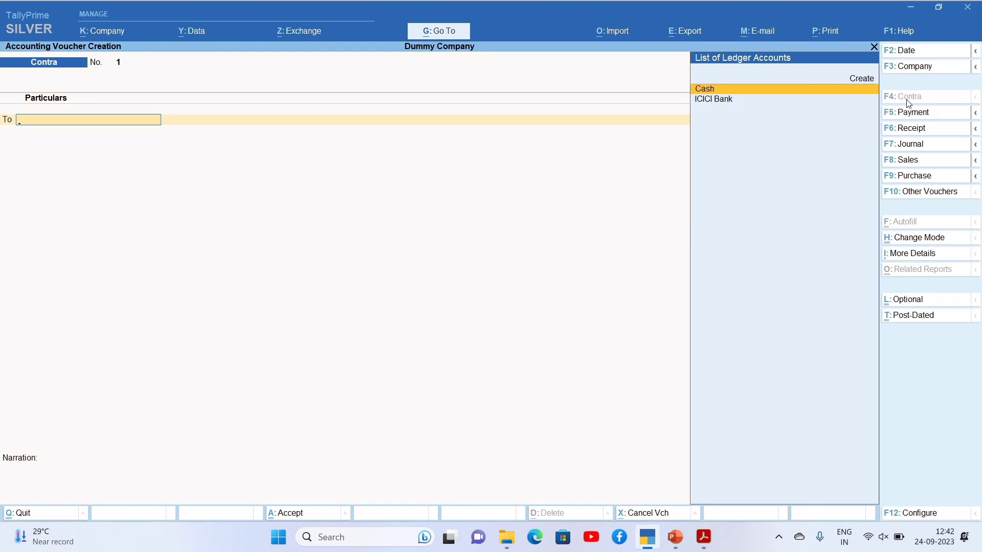
pyautogui.press('Return')
pyautogui.write('1000')
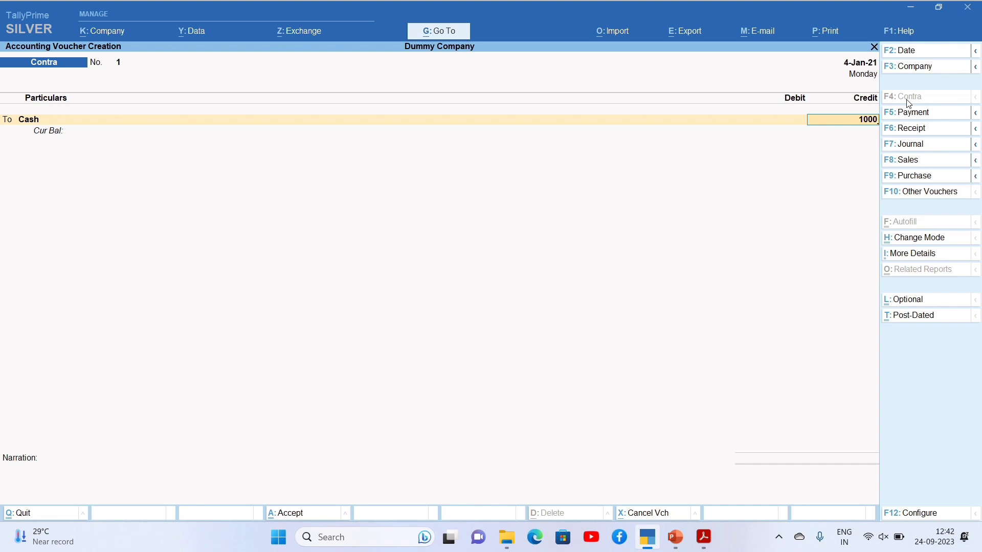
pyautogui.write('0')
pyautogui.press('Return')
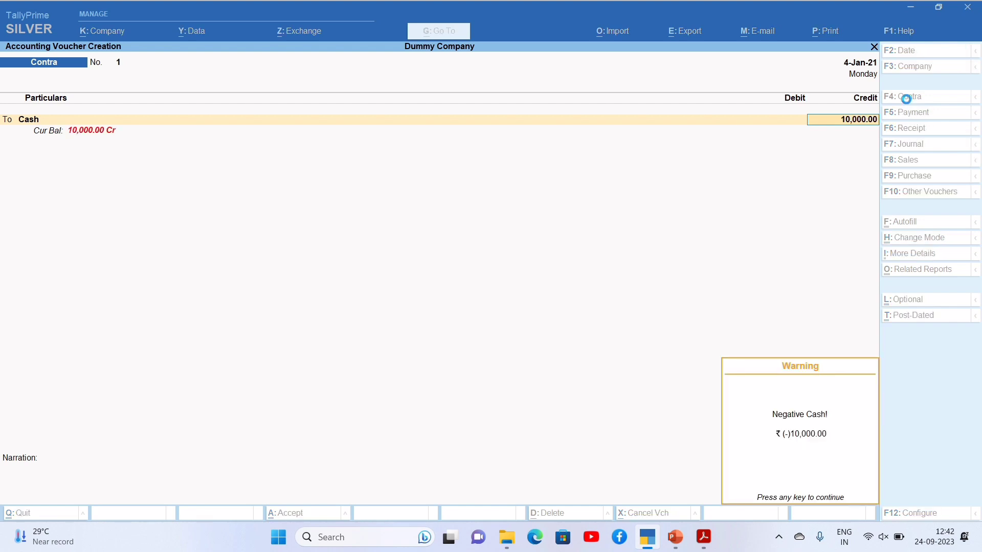
pyautogui.press('Return')
# Debit ICICI Bank 10,000 in the Contra voucher, leaving the cash denominations blank and accepting the Cash bank allocation.
pyautogui.write('Icic')
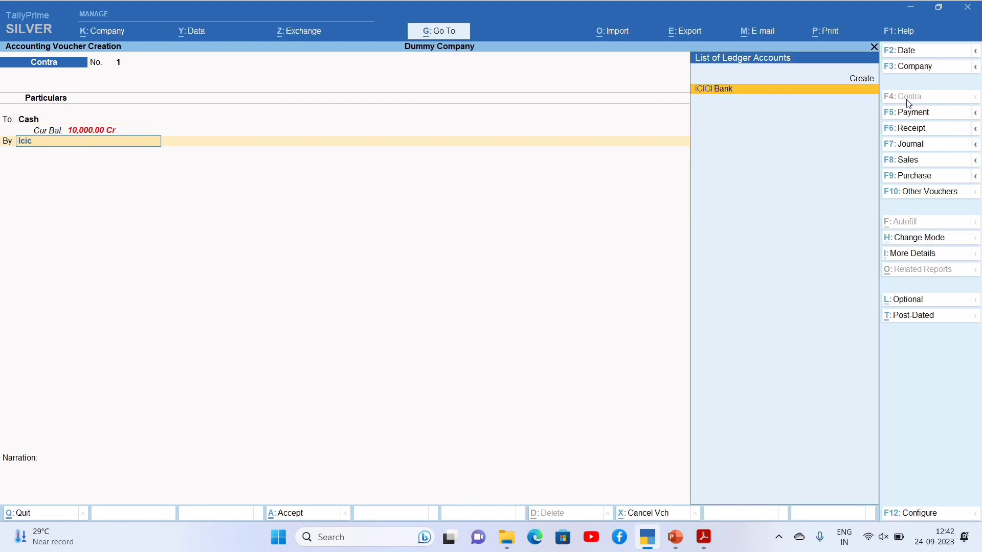
pyautogui.press('Return')
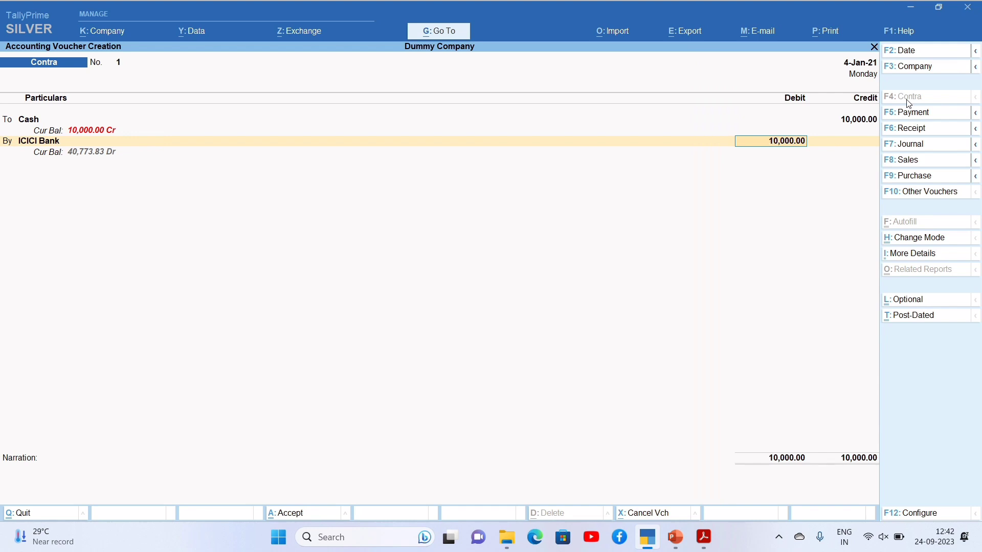
pyautogui.press('Return')
pyautogui.press('Return')
pyautogui.press('Return')
pyautogui.press('Return')
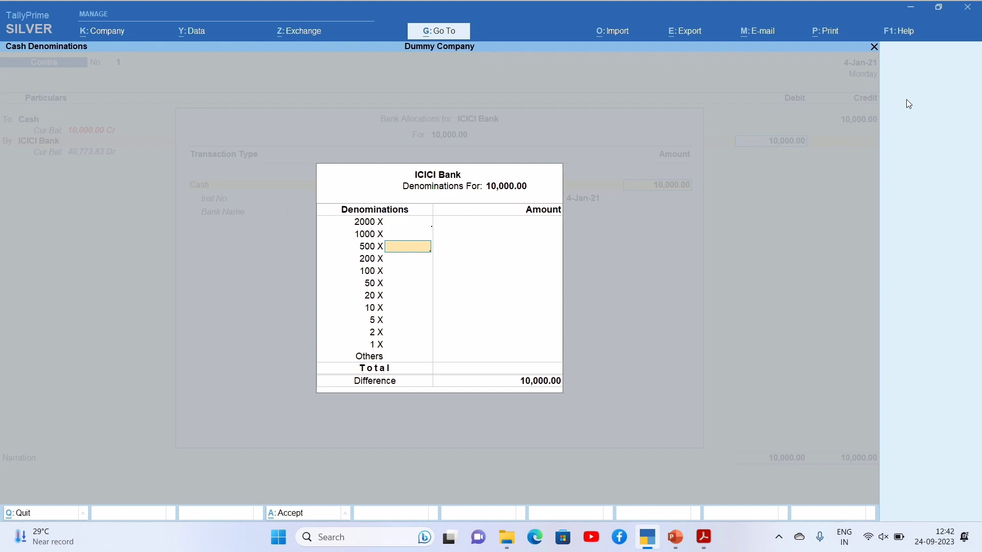
pyautogui.hotkey('ctrl', 'a')
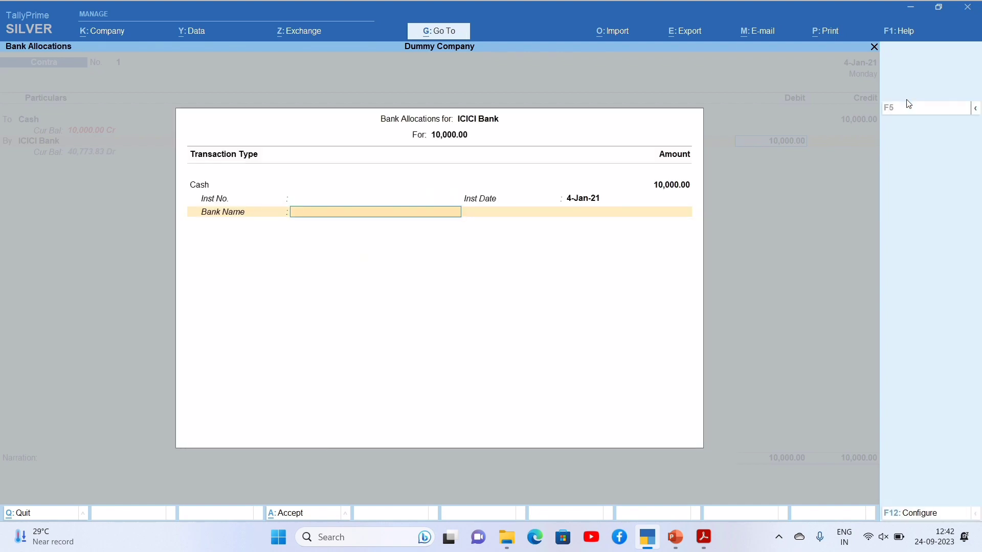
pyautogui.press('Return')
# Enter "cash deposit" as the Contra voucher's narration and save the voucher.
pyautogui.write('cas')
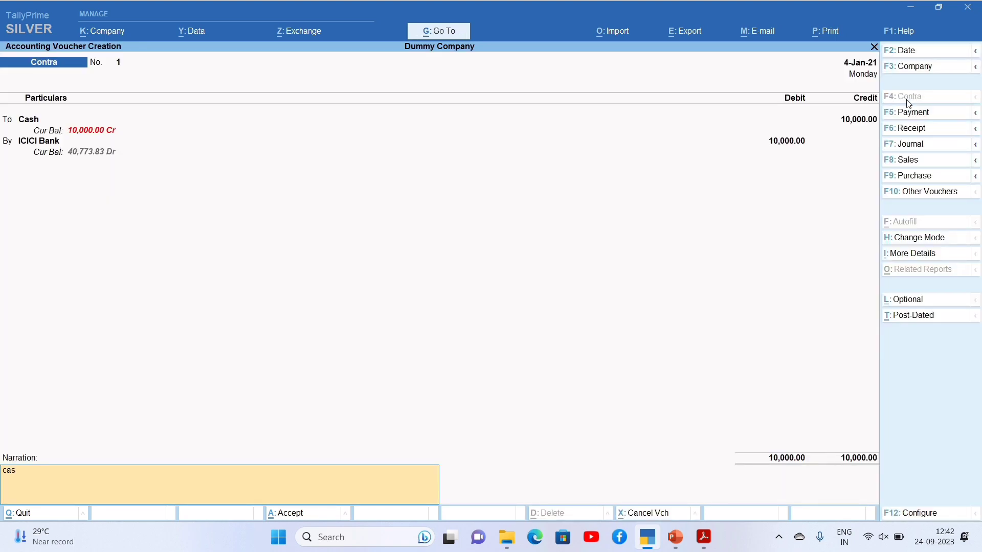
pyautogui.write('h deposit')
pyautogui.press('Return')
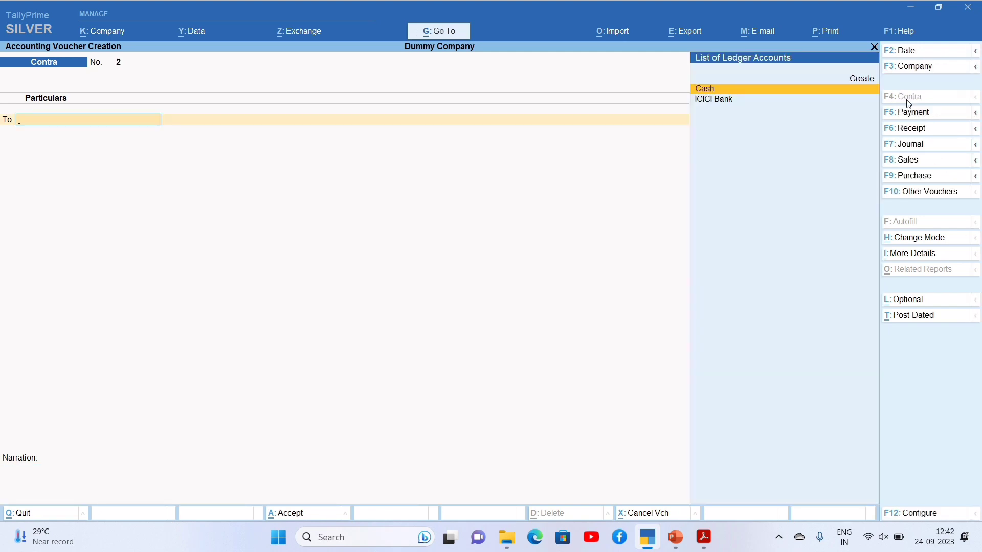
# Credit ICICI Bank 10,000 in the new Contra voucher, accepting the Cheque bank allocation with cheque range Not Applicable.
pyautogui.press('Down')
pyautogui.press('Return')
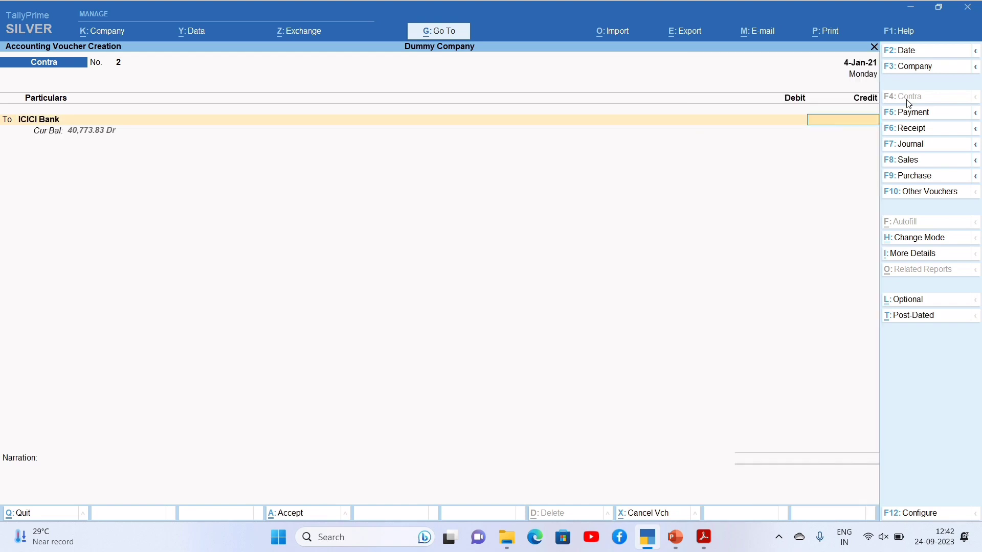
pyautogui.write('10000')
pyautogui.press('Return')
pyautogui.press('Return')
pyautogui.press('Return')
pyautogui.press('Return')
pyautogui.press('Return')
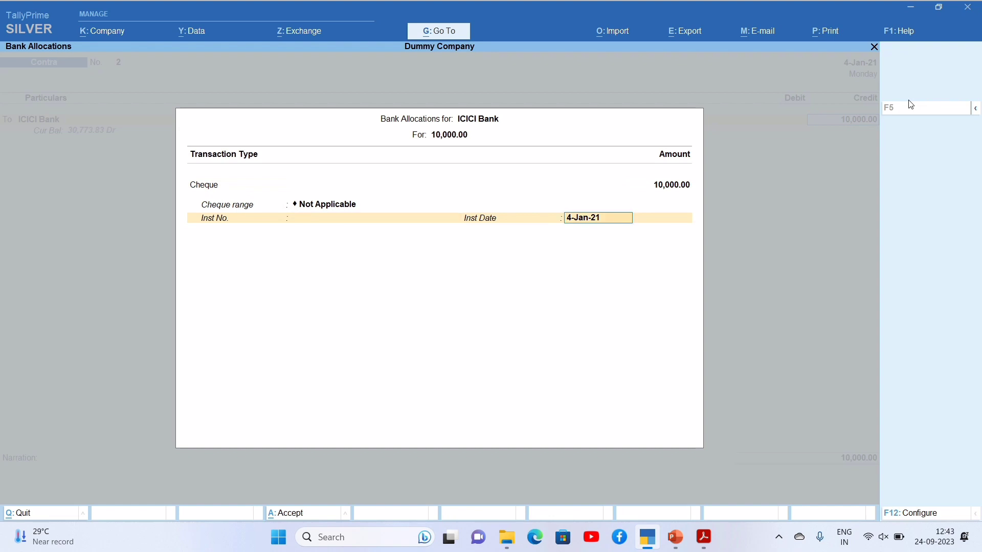
# Debit Cash 10,000 in the Contra voucher and enter a narration beginning with "cash des".
pyautogui.write('cash')
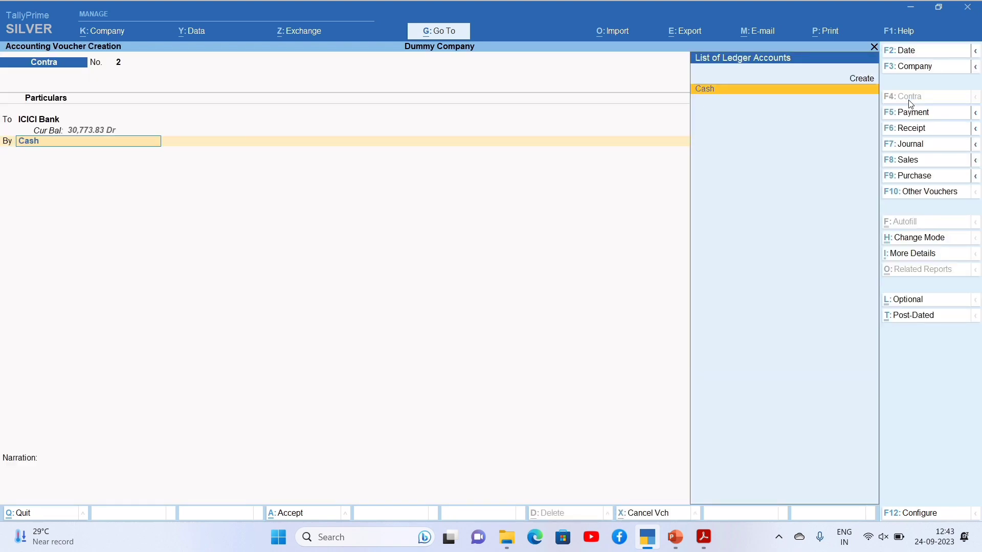
pyautogui.press('Return')
pyautogui.press('Return')
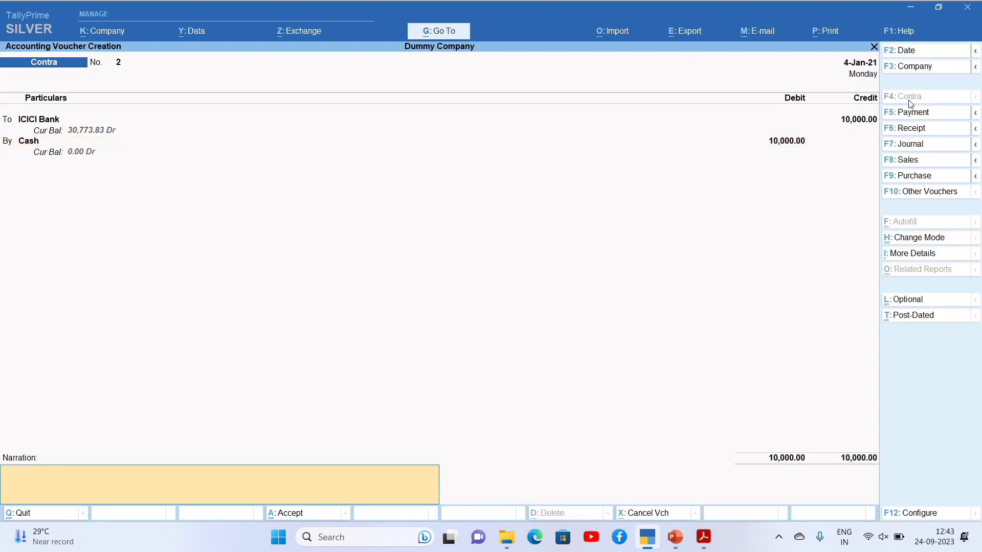
pyautogui.write('cash despot')
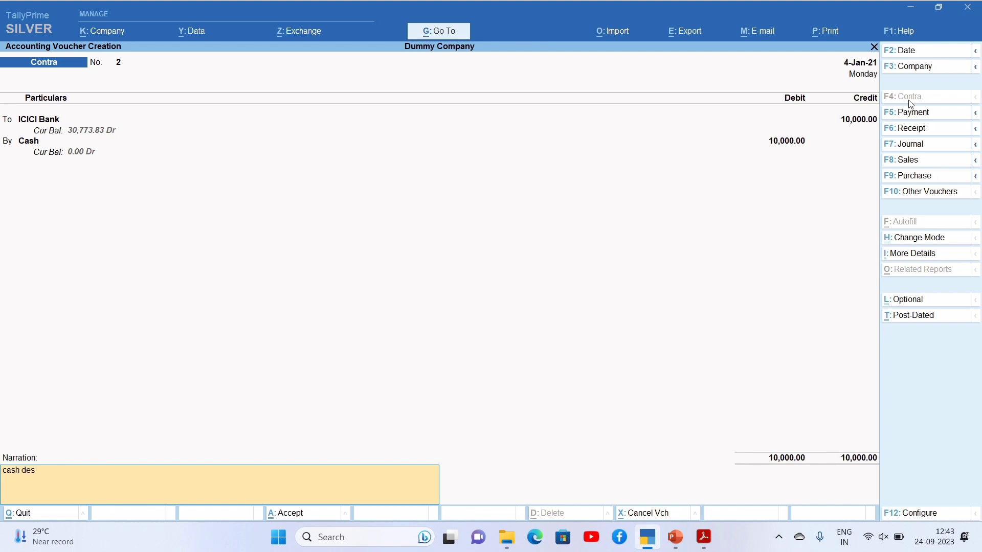